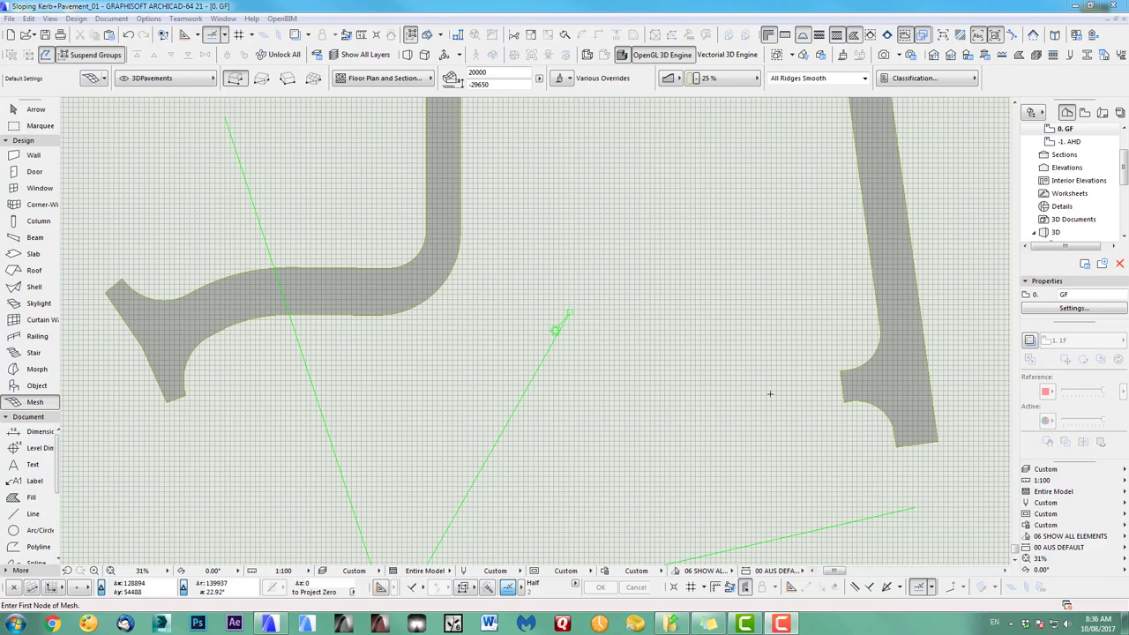
- Examine the road mesh in the floor plan and from several angles in the 3D view
scroll(710, 352, down, 3)
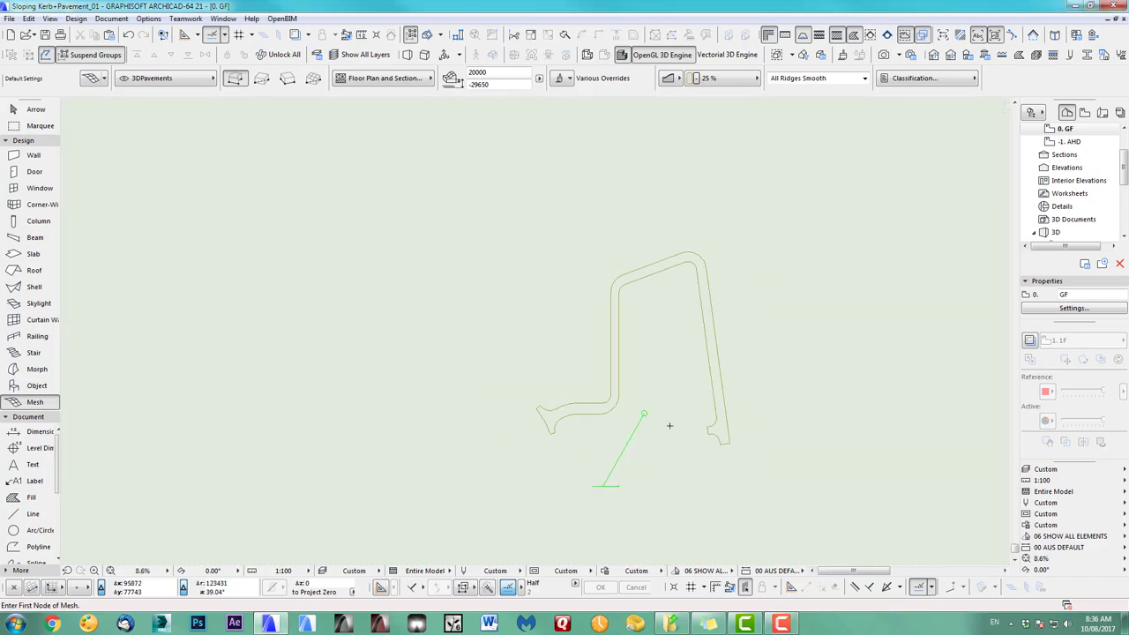
middle_drag(710, 353, 486, 340)
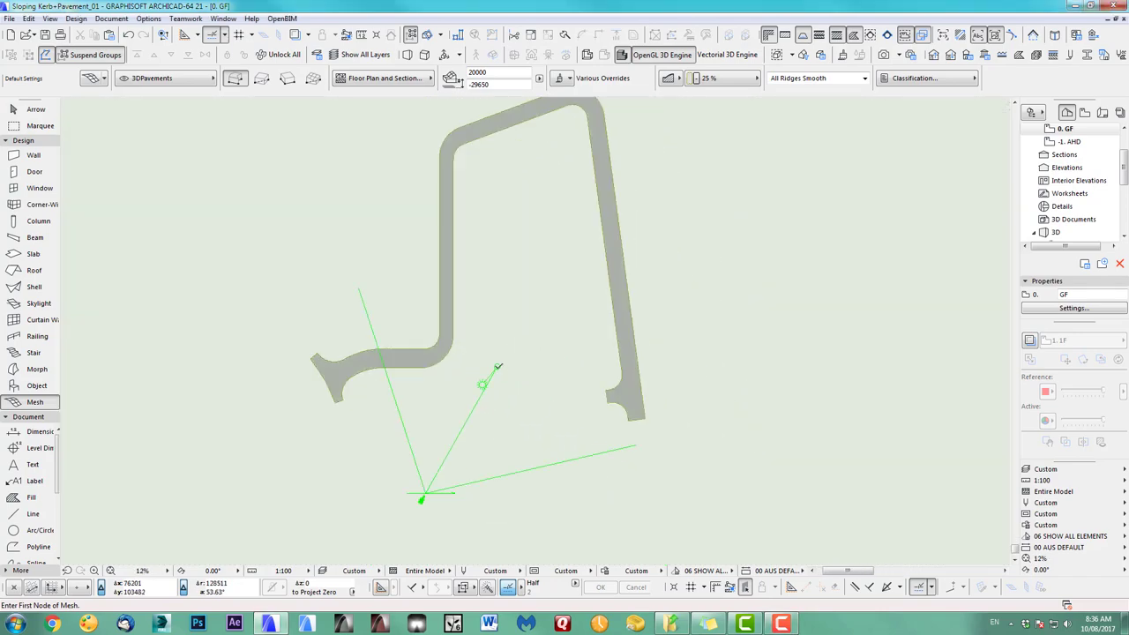
shift+click(498, 366)
key(F3)
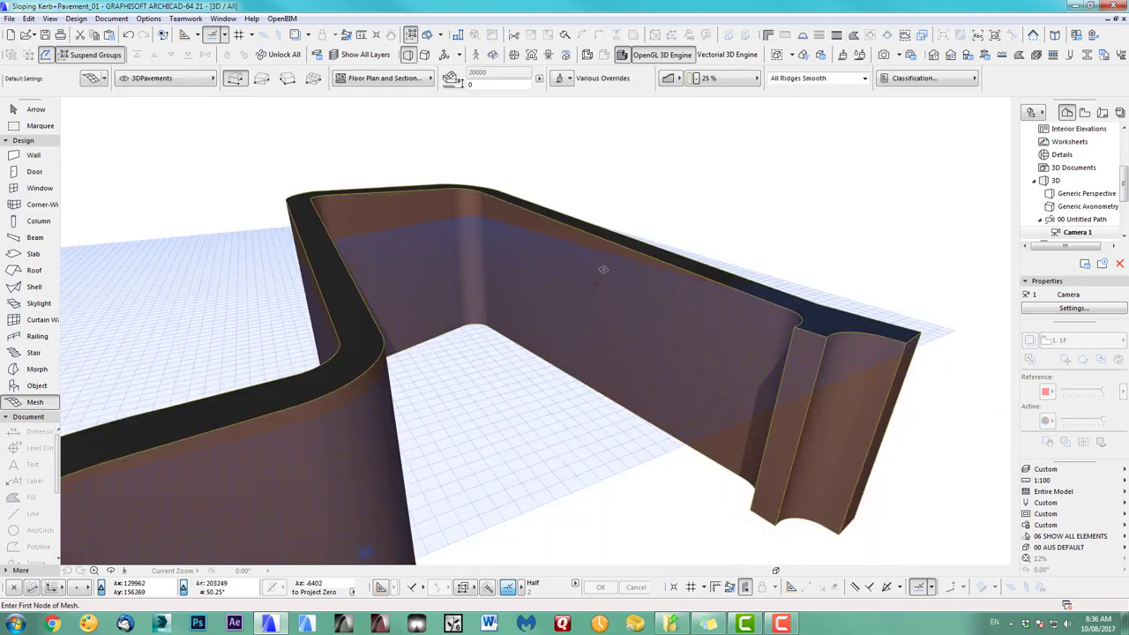
scroll(617, 278, down, 3)
scroll(678, 282, up, 4)
mouse_move(643, 297)
middle_down()
mouse_move(678, 282)
mouse_move(736, 294)
mouse_move(512, 257)
mouse_move(711, 332)
mouse_move(642, 357)
mouse_move(715, 320)
mouse_move(696, 317)
mouse_move(731, 347)
mouse_move(700, 320)
mouse_move(608, 320)
mouse_move(735, 309)
mouse_move(597, 314)
mouse_move(534, 331)
middle_up()
scroll(534, 331, up, 2)
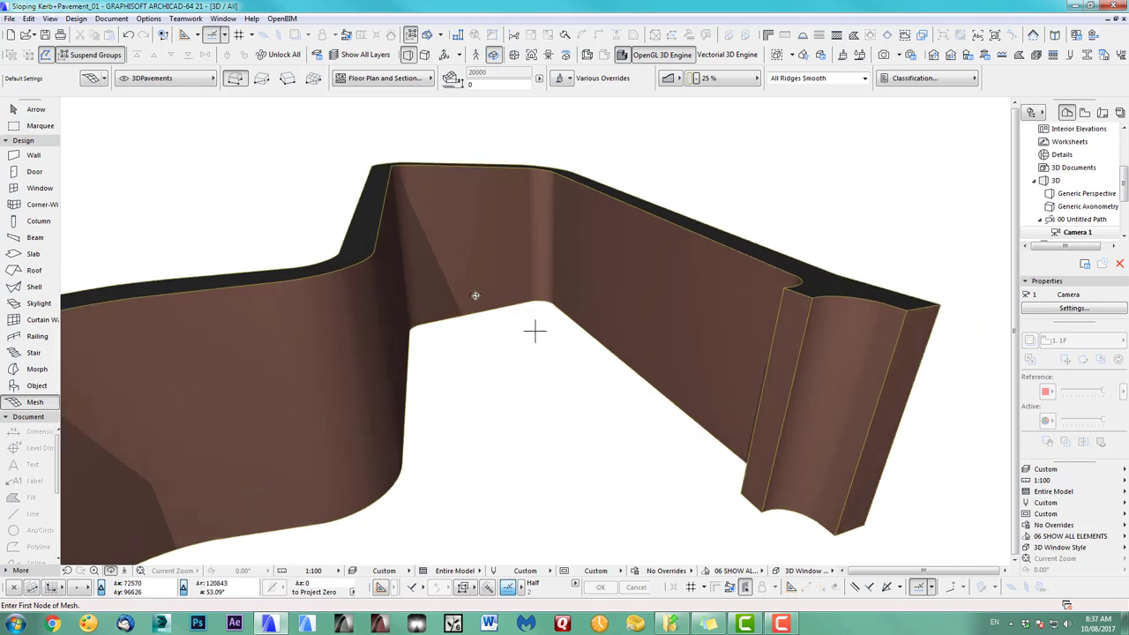
scroll(535, 331, up, 2)
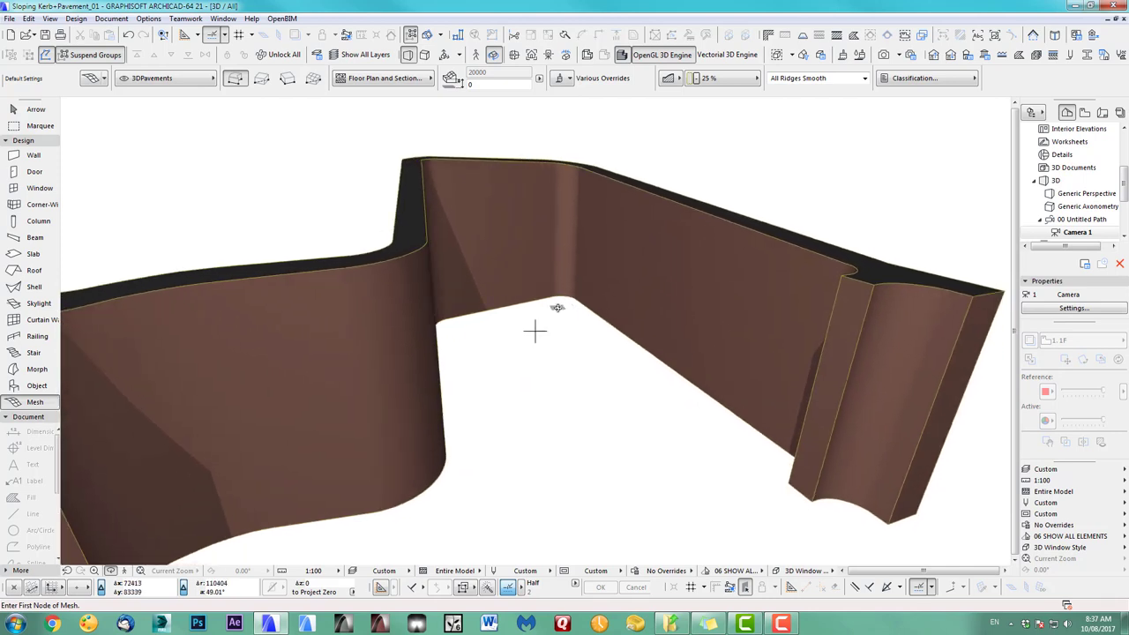
key(F2)
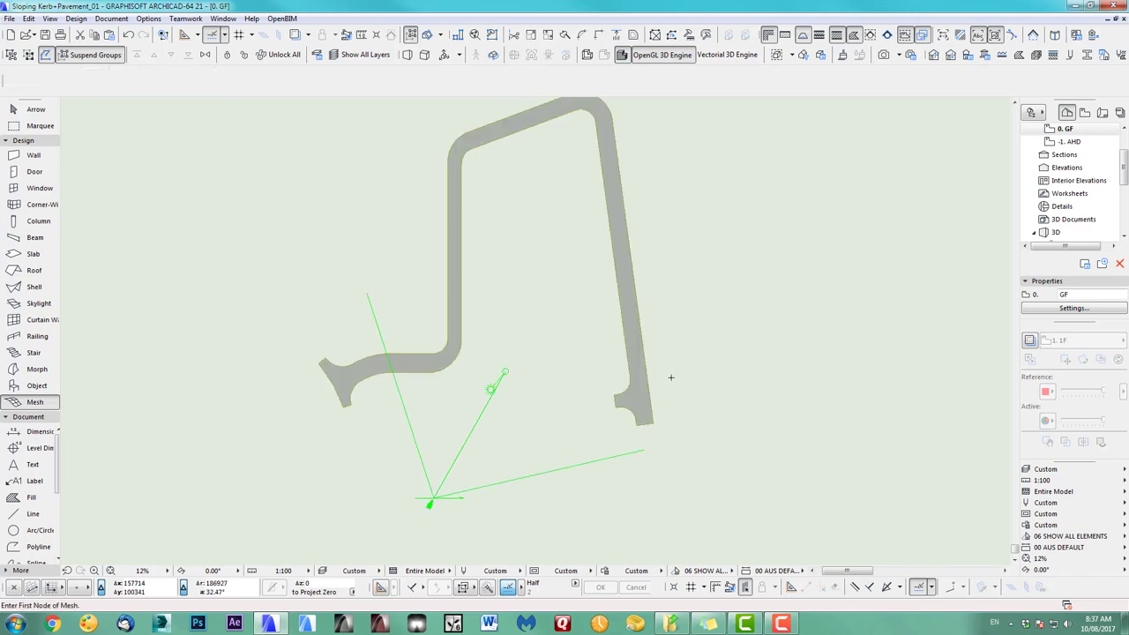
- Copy the road mesh and paste a duplicate over the original in the floor plan
shift+click(642, 397)
middle_drag(541, 266, 535, 298)
click(29, 18)
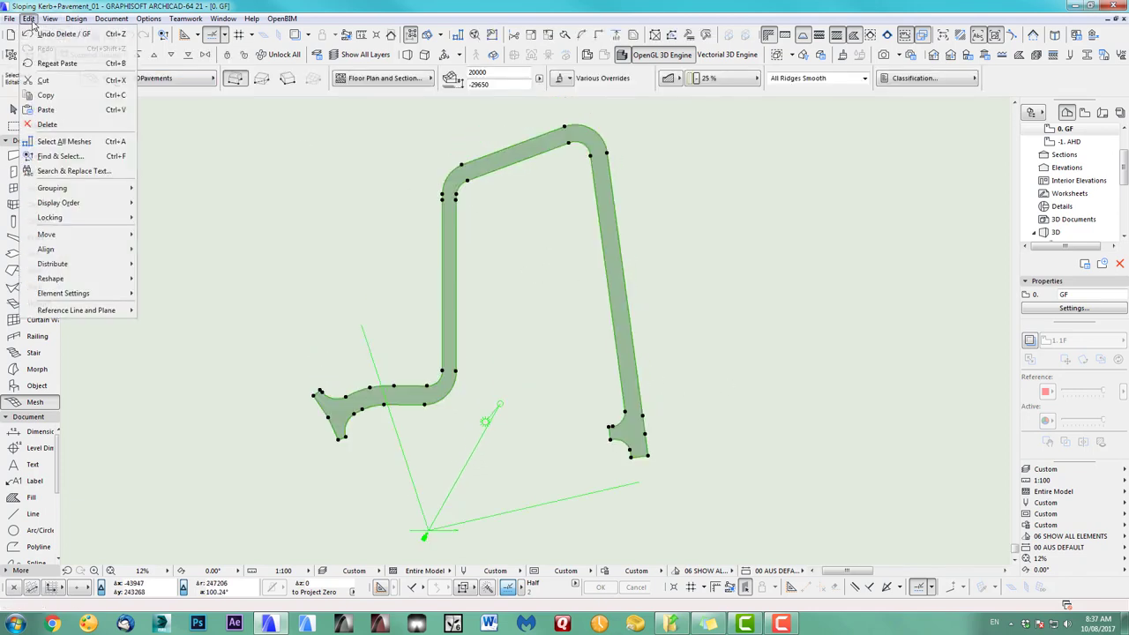
click(46, 96)
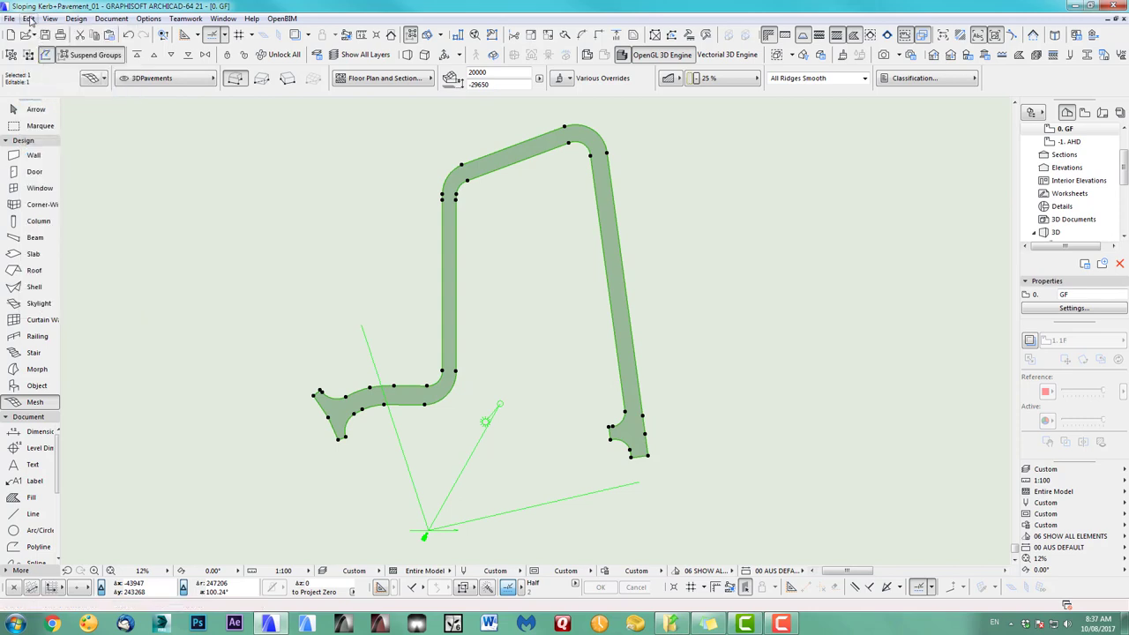
click(29, 18)
click(48, 112)
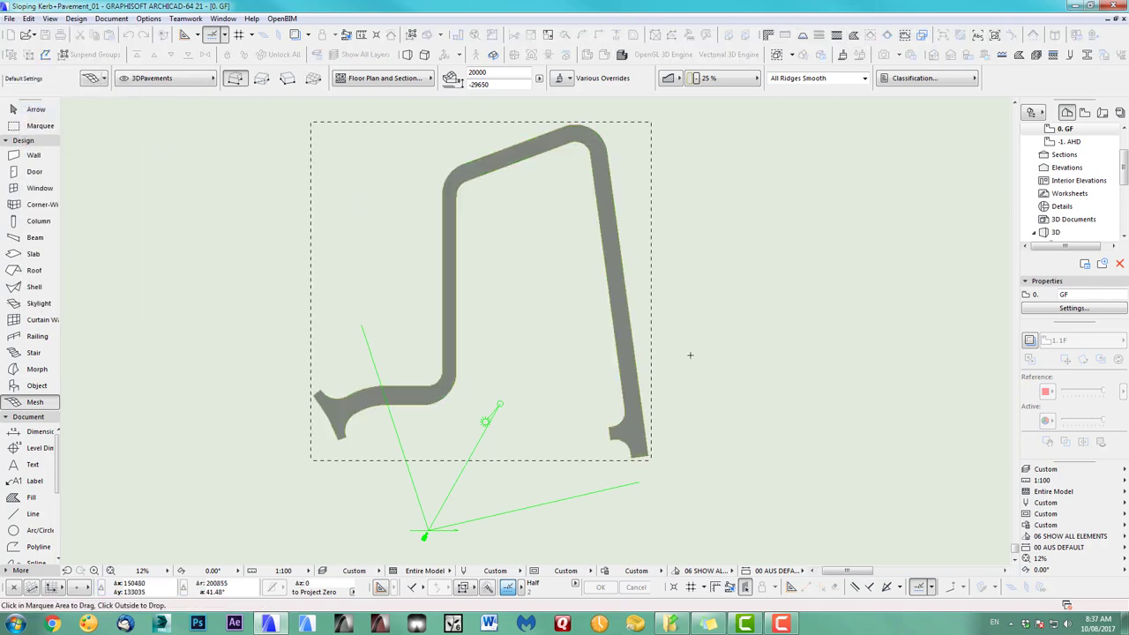
click(675, 414)
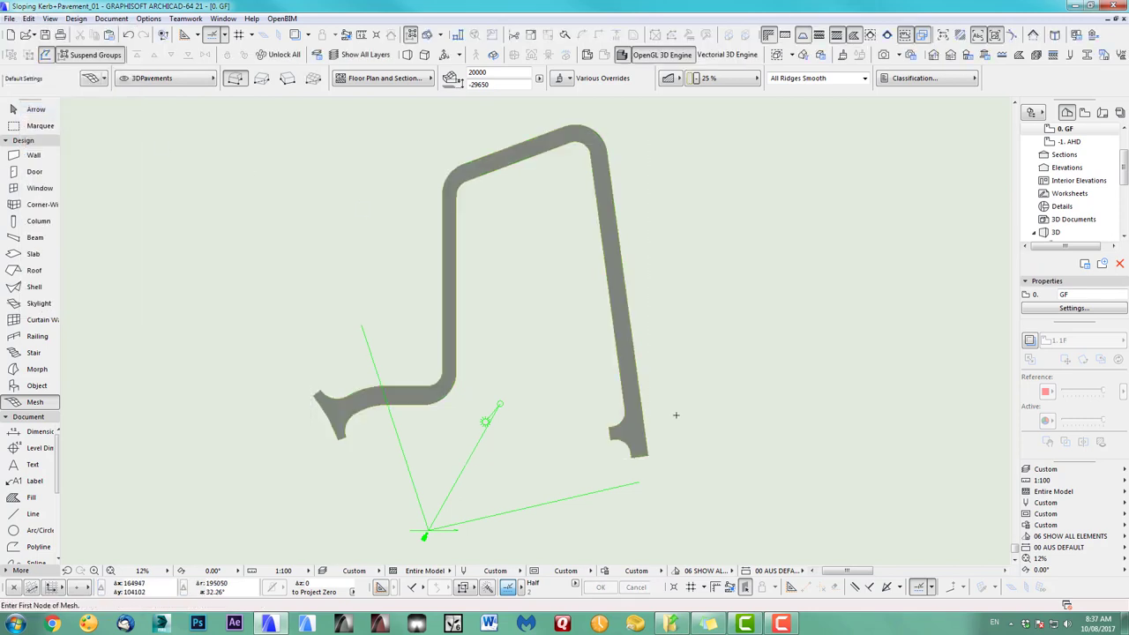
- Override the surfaces of the duplicated mesh with the linked material ART_Kerb1
shift+click(638, 443)
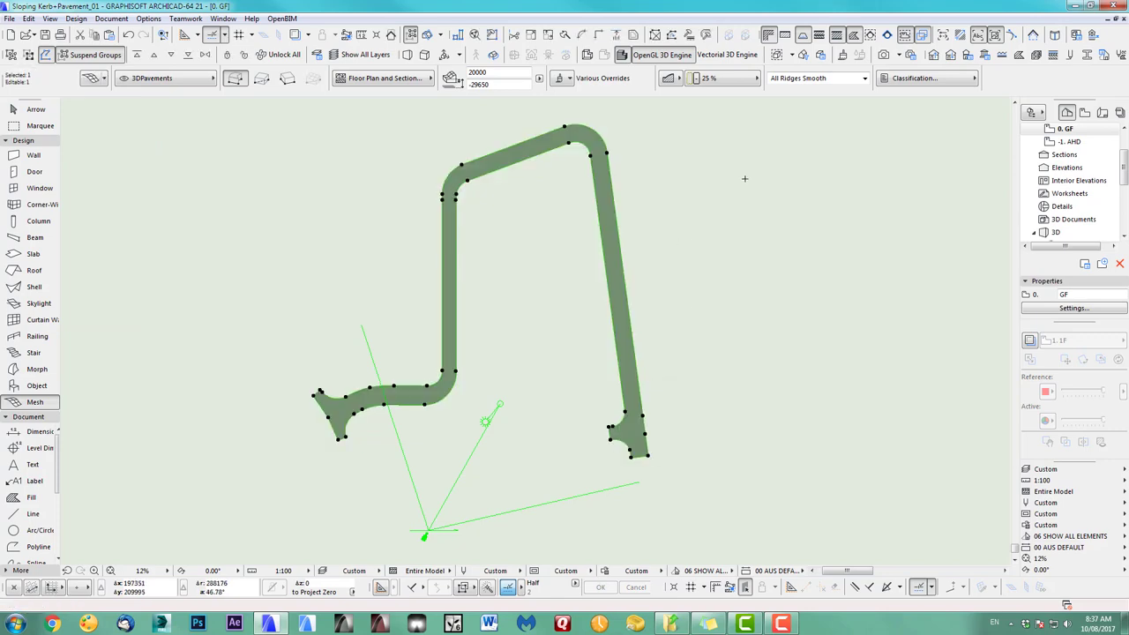
click(561, 79)
click(716, 129)
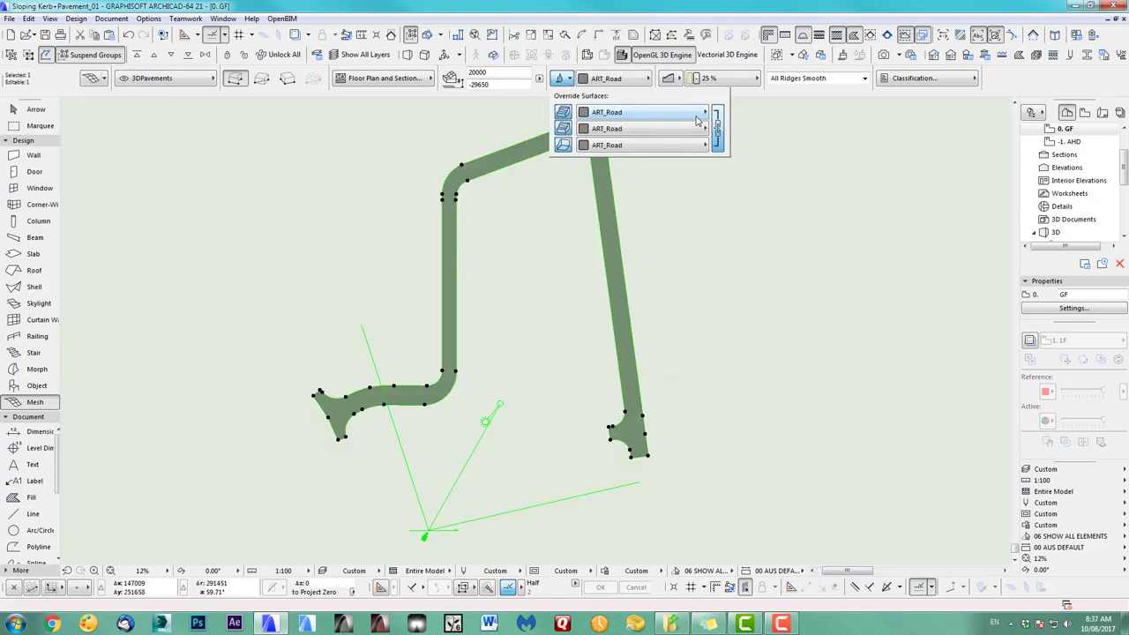
click(684, 113)
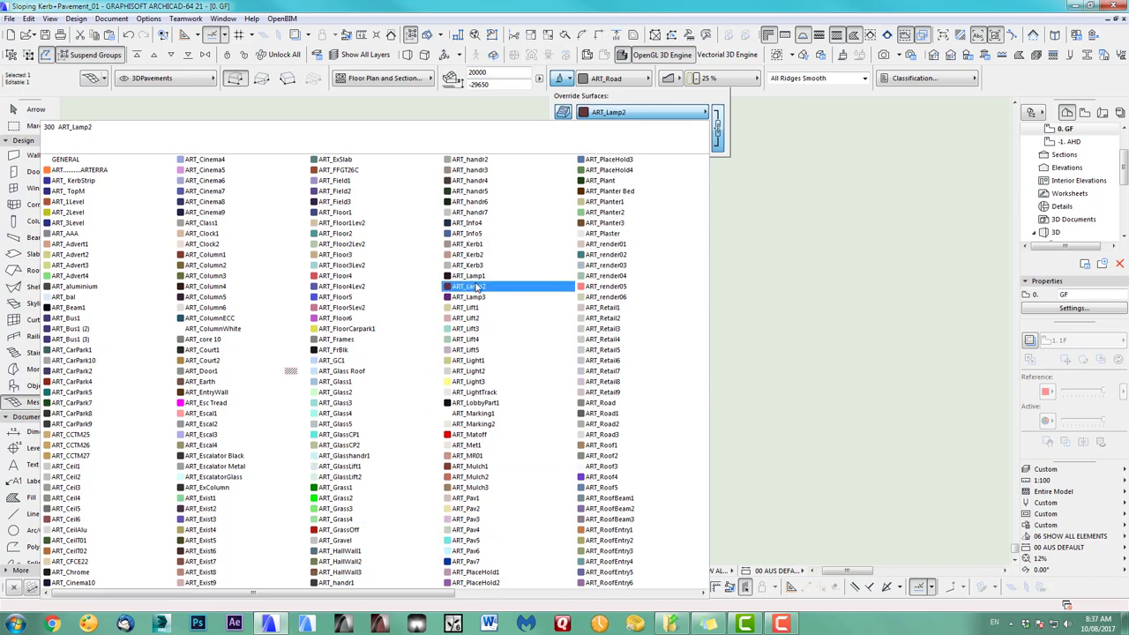
click(476, 244)
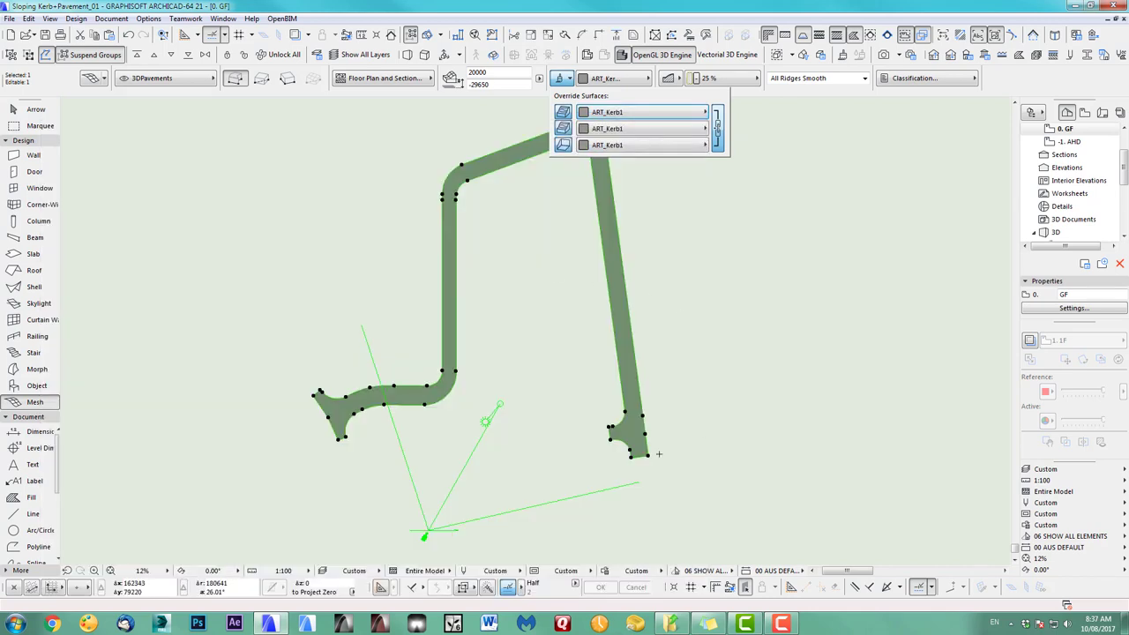
- Offset all edges of the kerb mesh outward by 250
scroll(630, 448, up, 10)
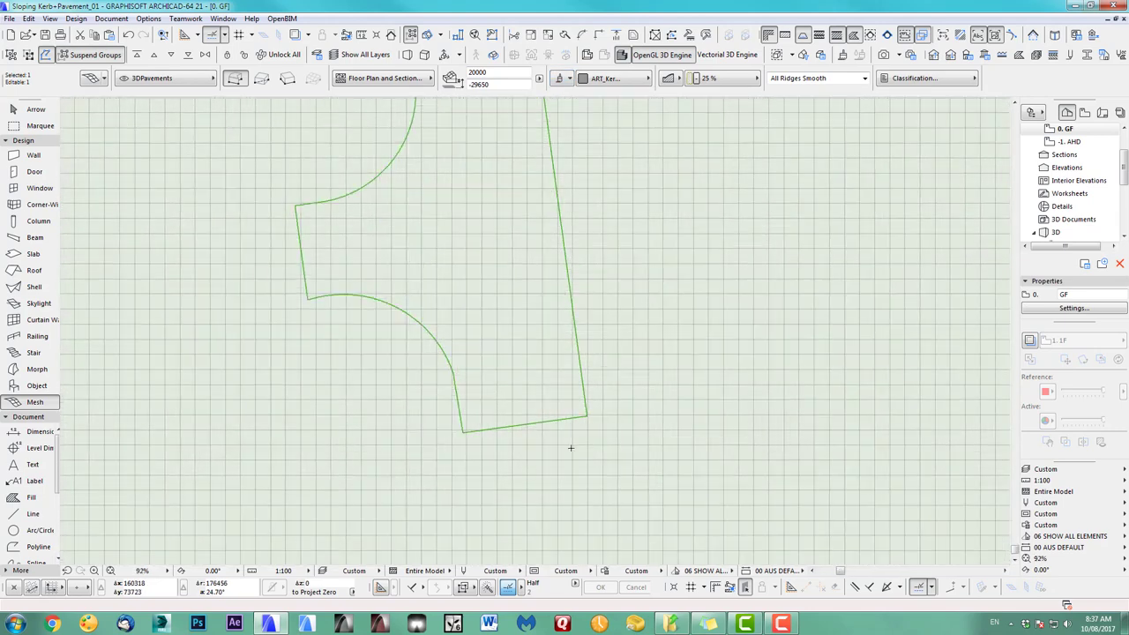
scroll(566, 403, up, 3)
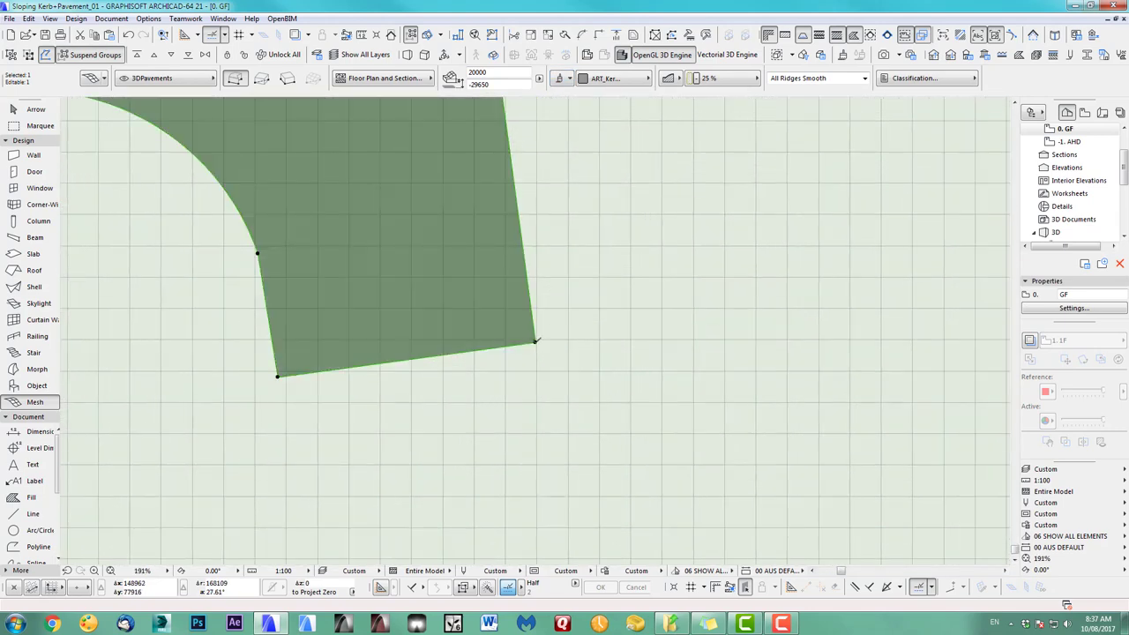
click(535, 341)
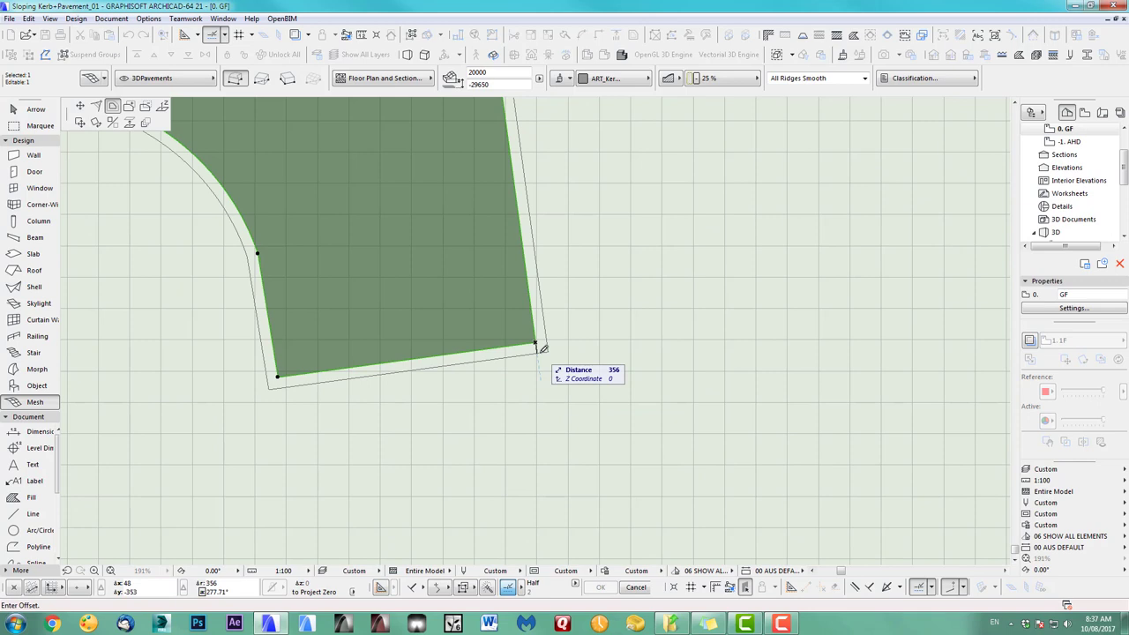
text(29650)
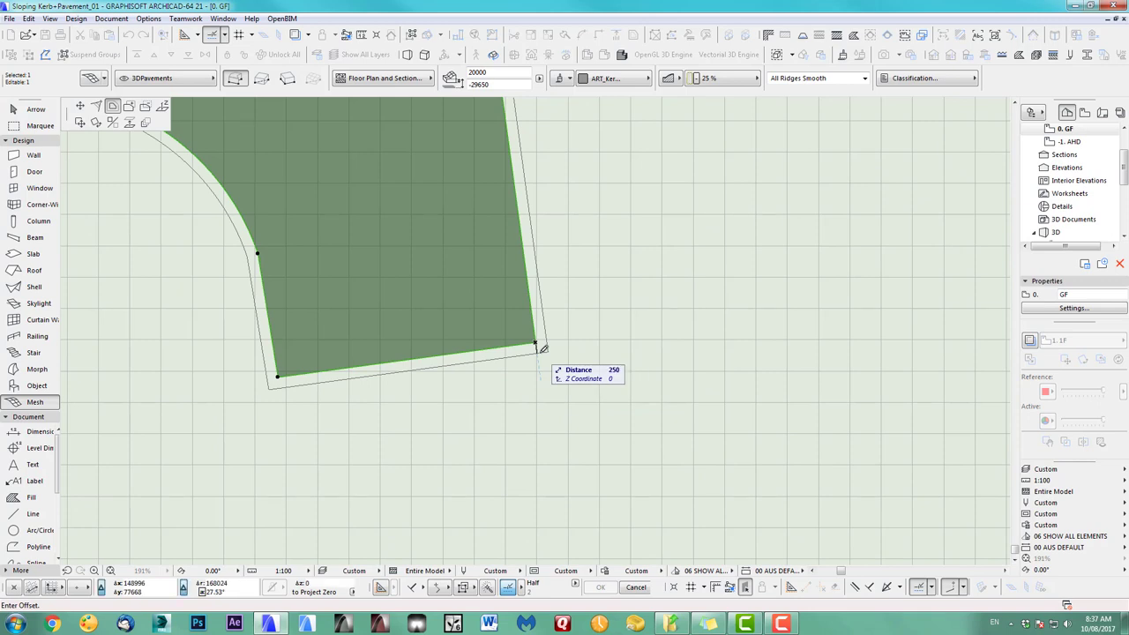
key(Return)
- Paste a copy of the kerb mesh at its original location while keeping the current view
scroll(558, 434, down, 1)
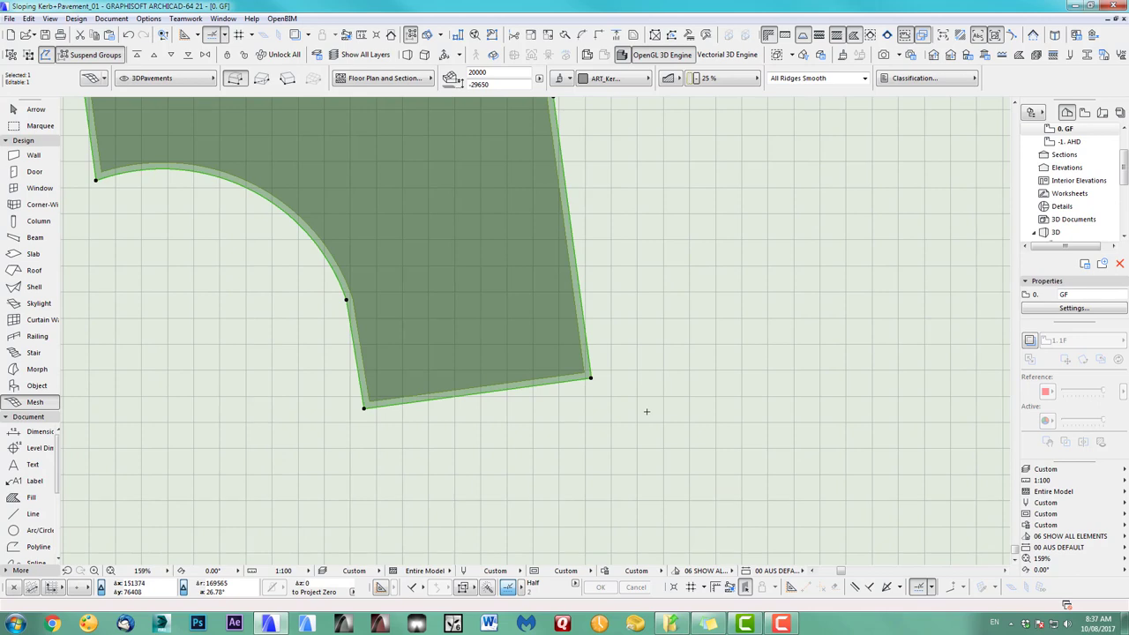
key(ctrl+v)
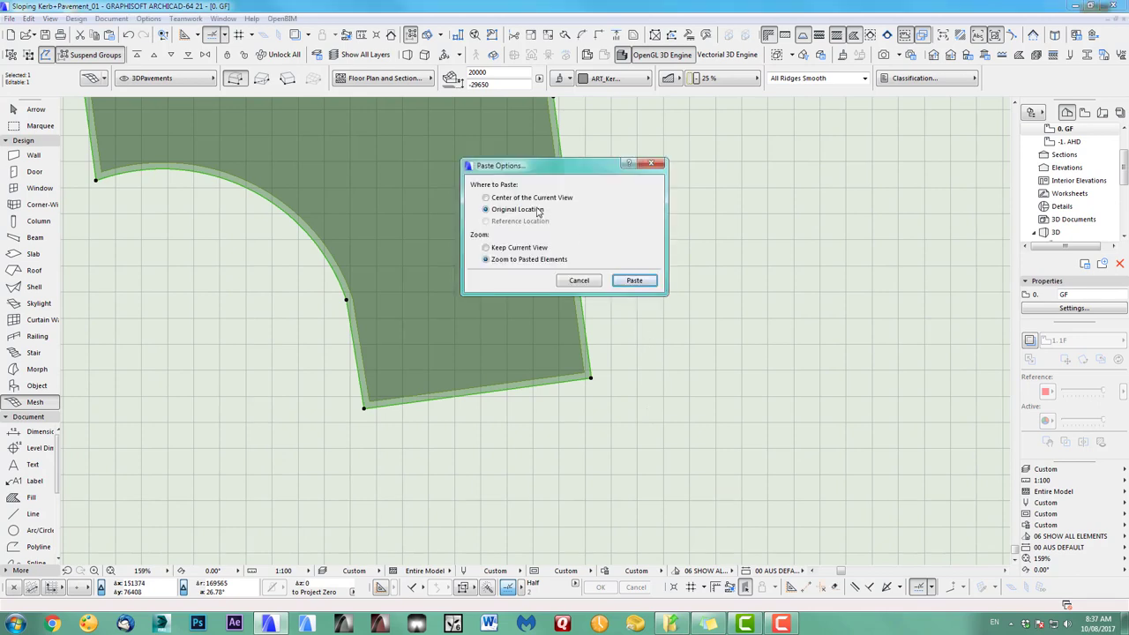
click(518, 248)
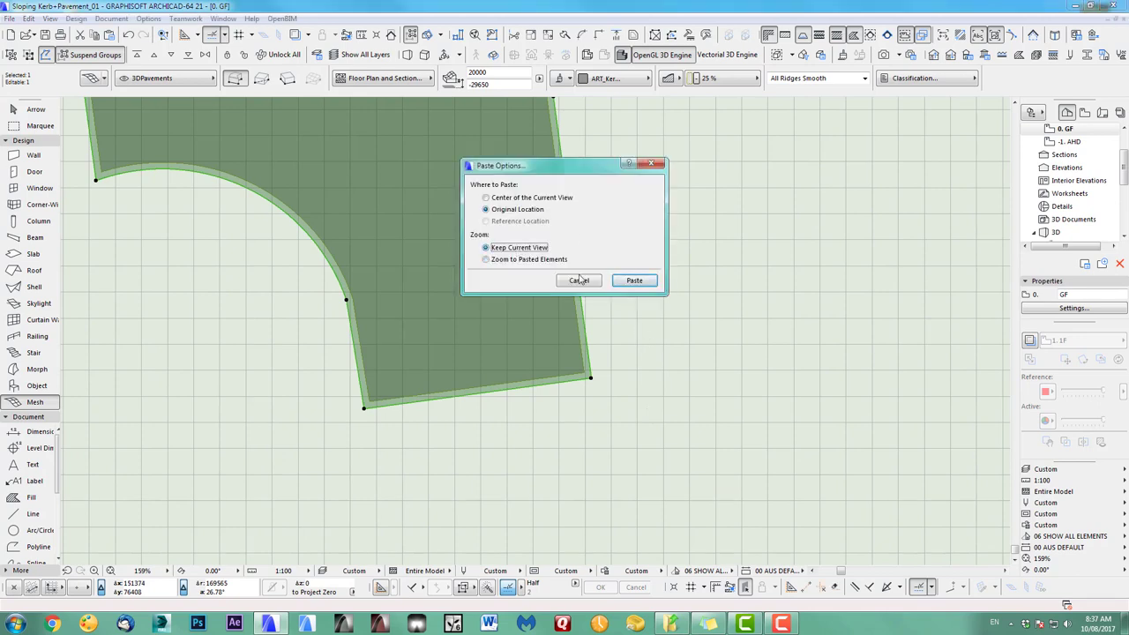
click(634, 281)
click(621, 402)
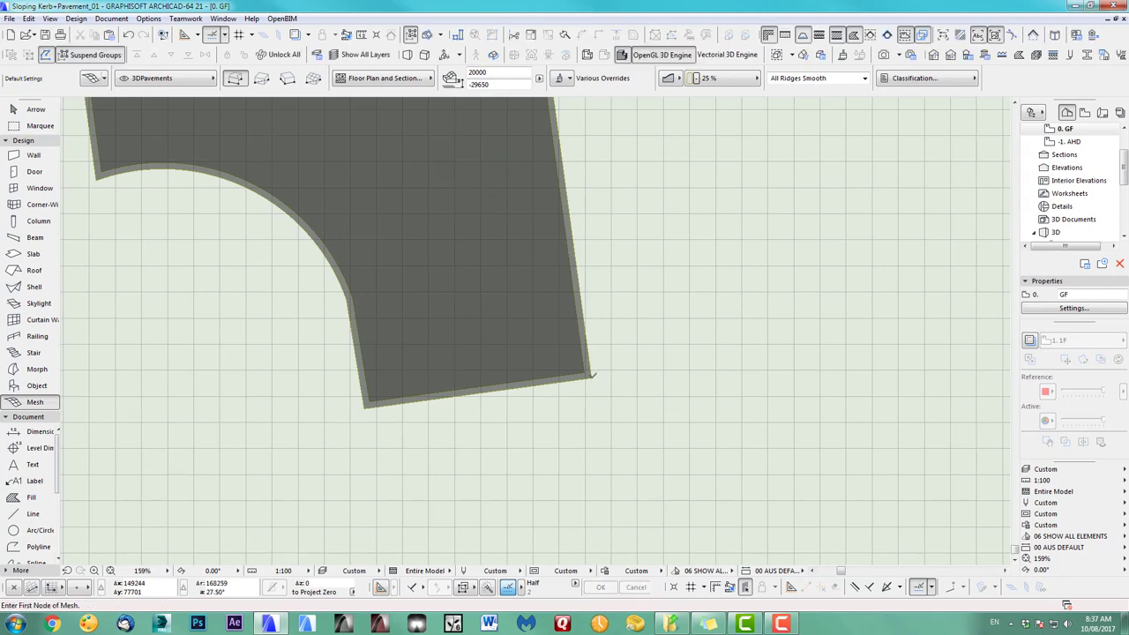
- Offset all edges of the new kerb copy slightly outward to form a second, outer kerb strip
shift+click(592, 376)
click(592, 380)
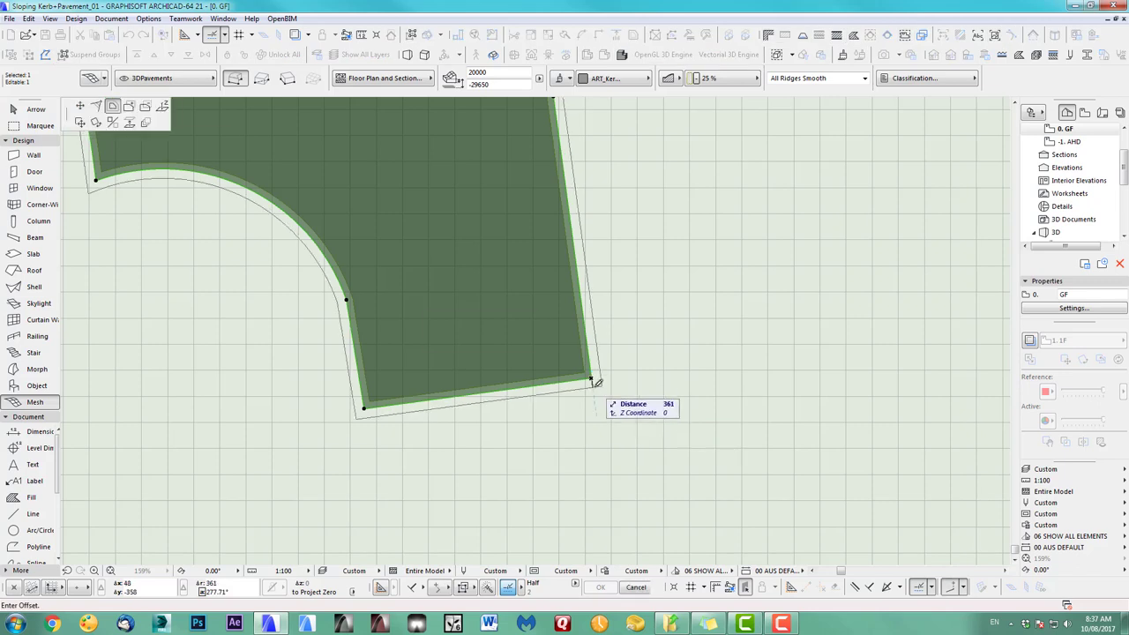
click(596, 381)
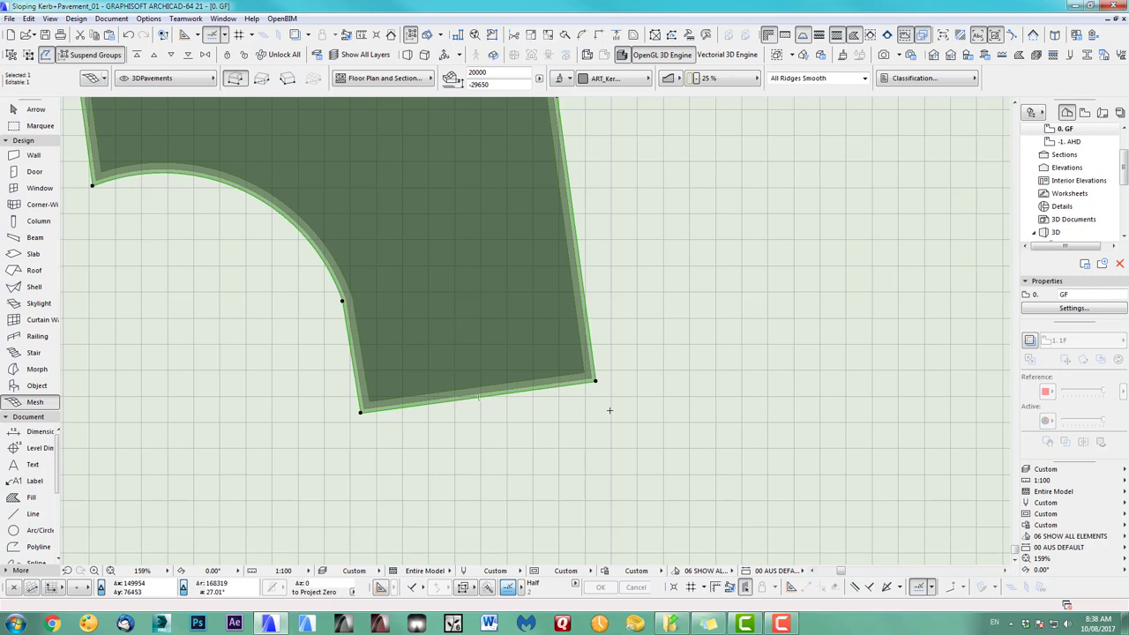
- Paste a copy of the outer kerb mesh in place and offset all its edges outward to form a wide pavement strip
key(ctrl+v)
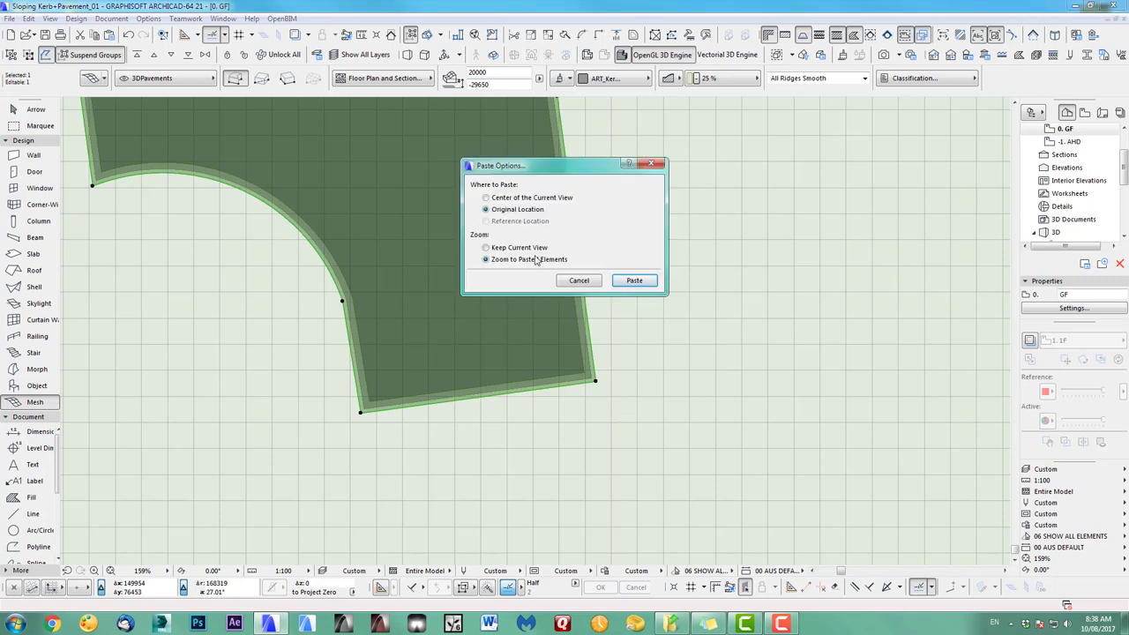
click(634, 281)
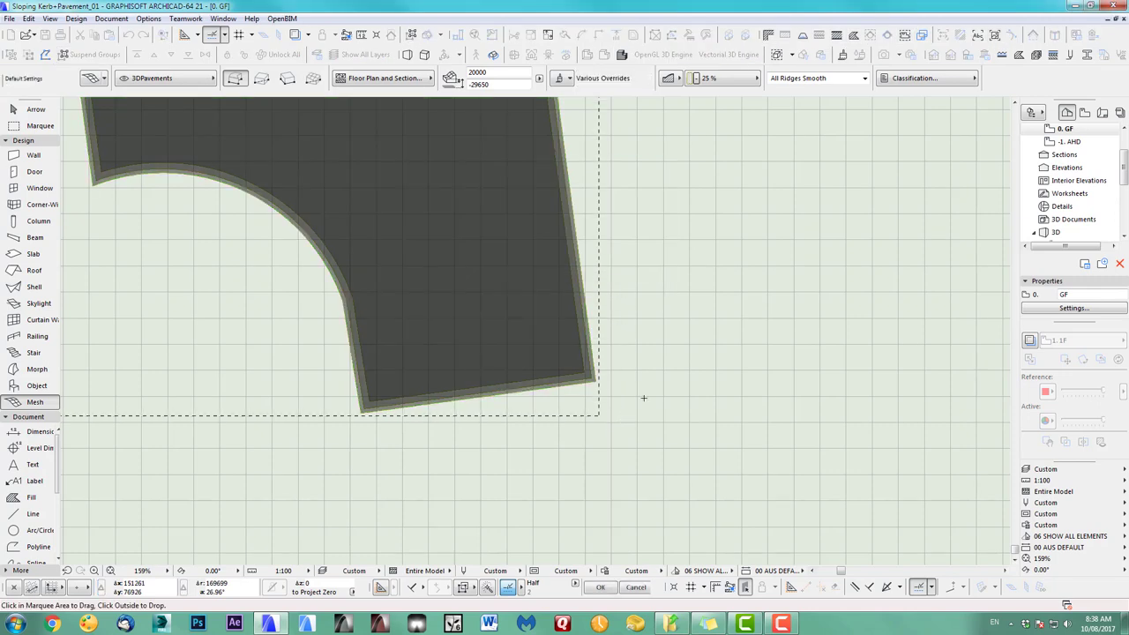
click(595, 381)
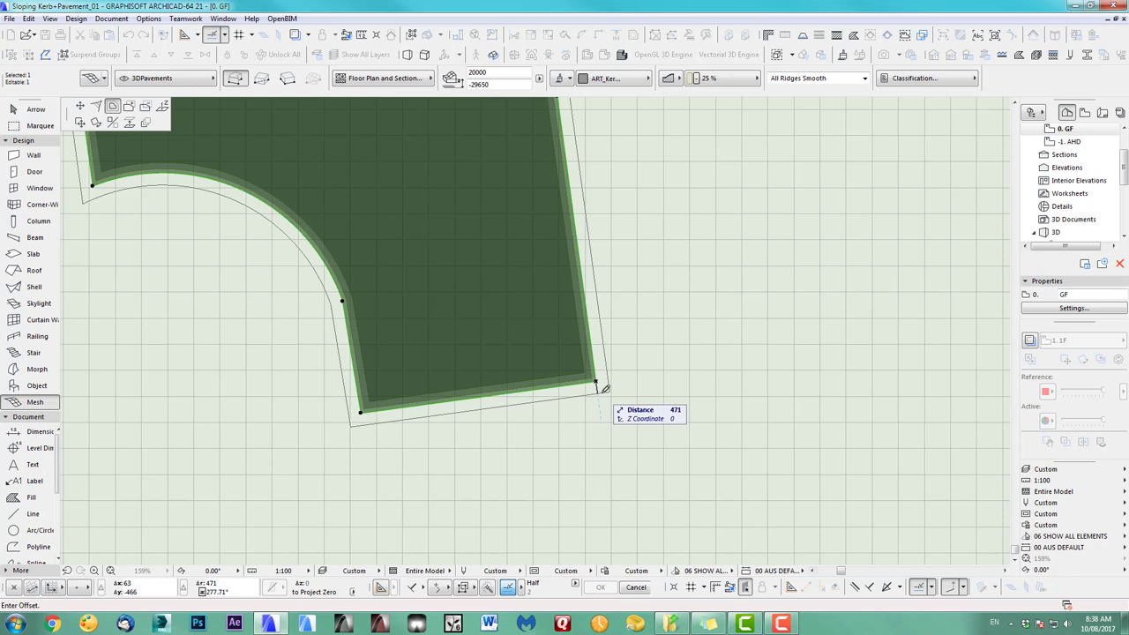
text(2000)
key(Return)
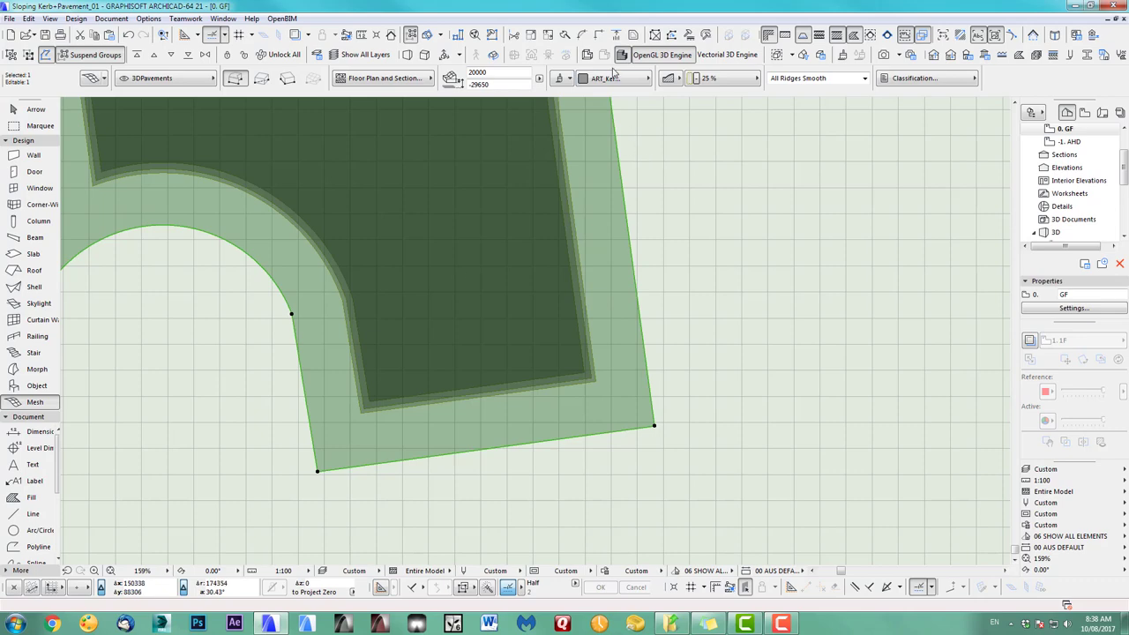
- Set the surface of the outermost pavement mesh to ART_Pav1 and deselect it
click(612, 77)
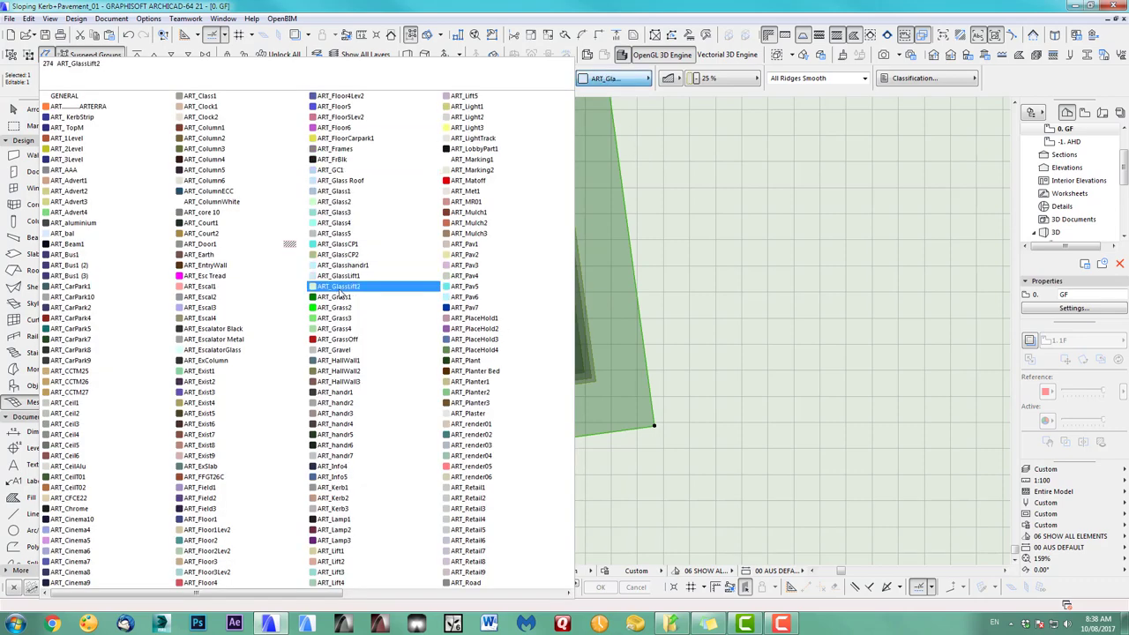
click(477, 246)
key(Escape)
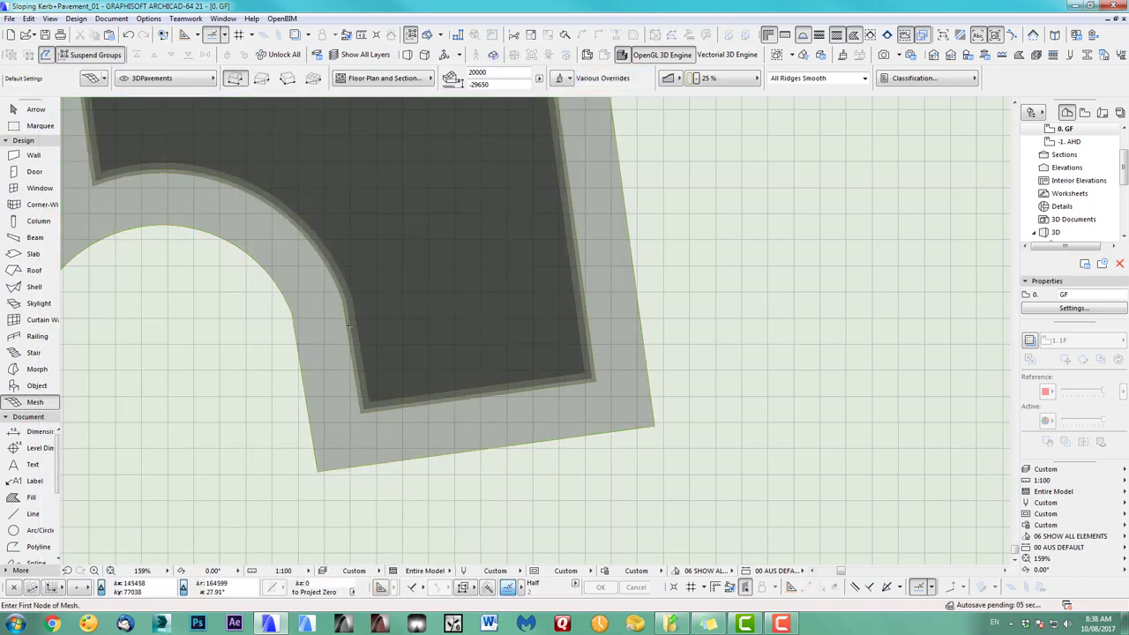
- Select all four meshes and examine their overlapping top surfaces in the 3D view
click(36, 109)
click(262, 500)
click(421, 395)
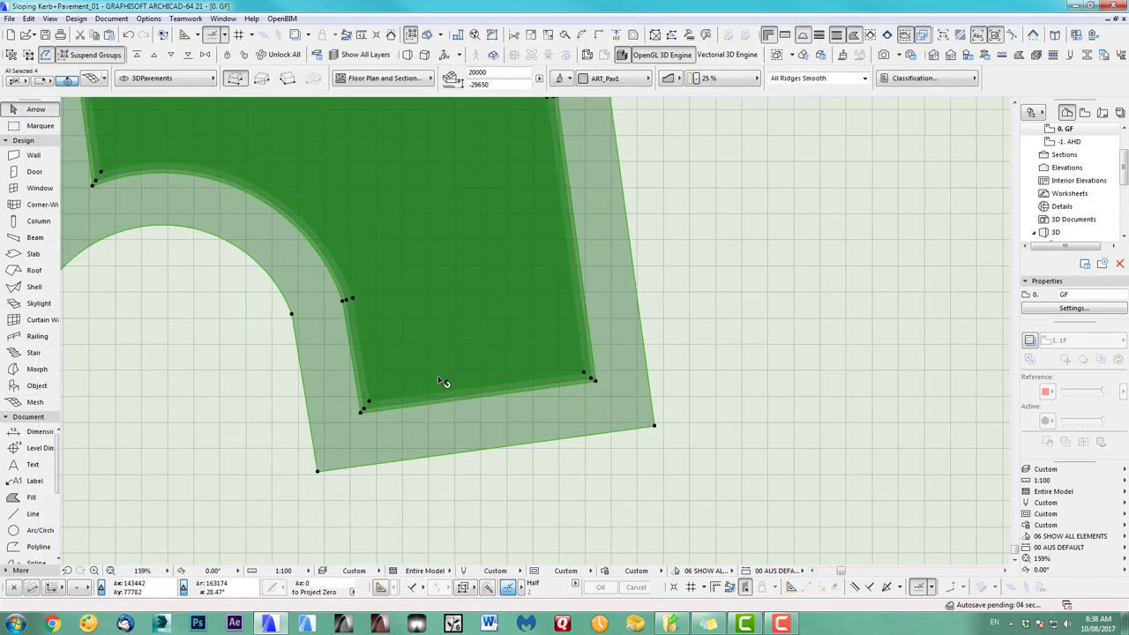
key(F3)
middle_drag(926, 343, 612, 449)
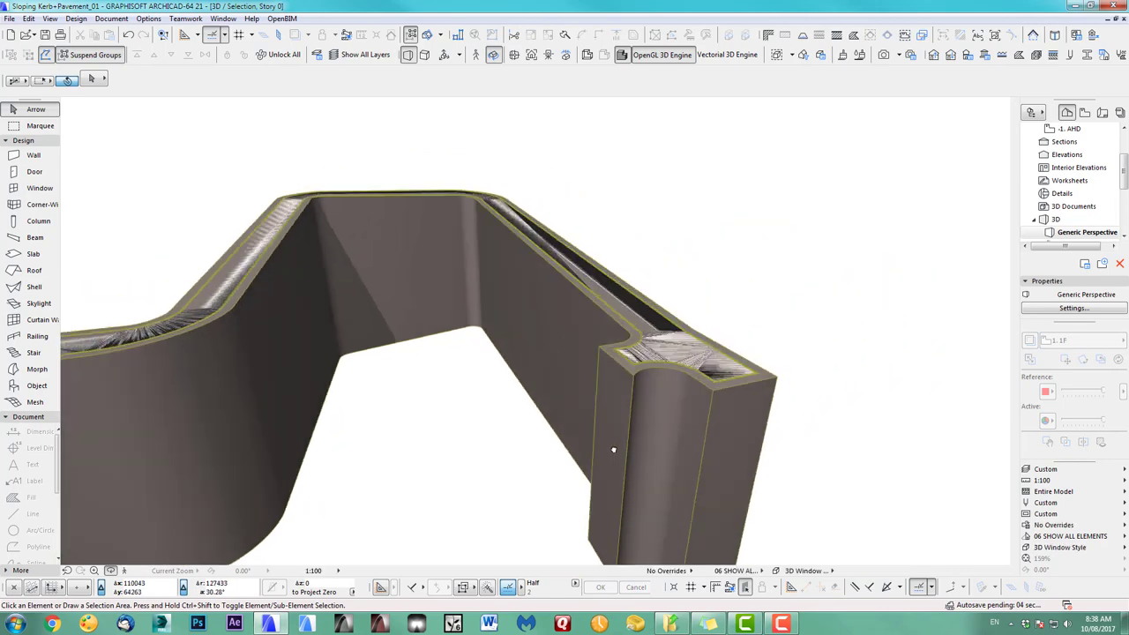
scroll(658, 428, up, 4)
middle_drag(675, 421, 387, 343)
shift+middle_drag(400, 278, 287, 362)
key(F2)
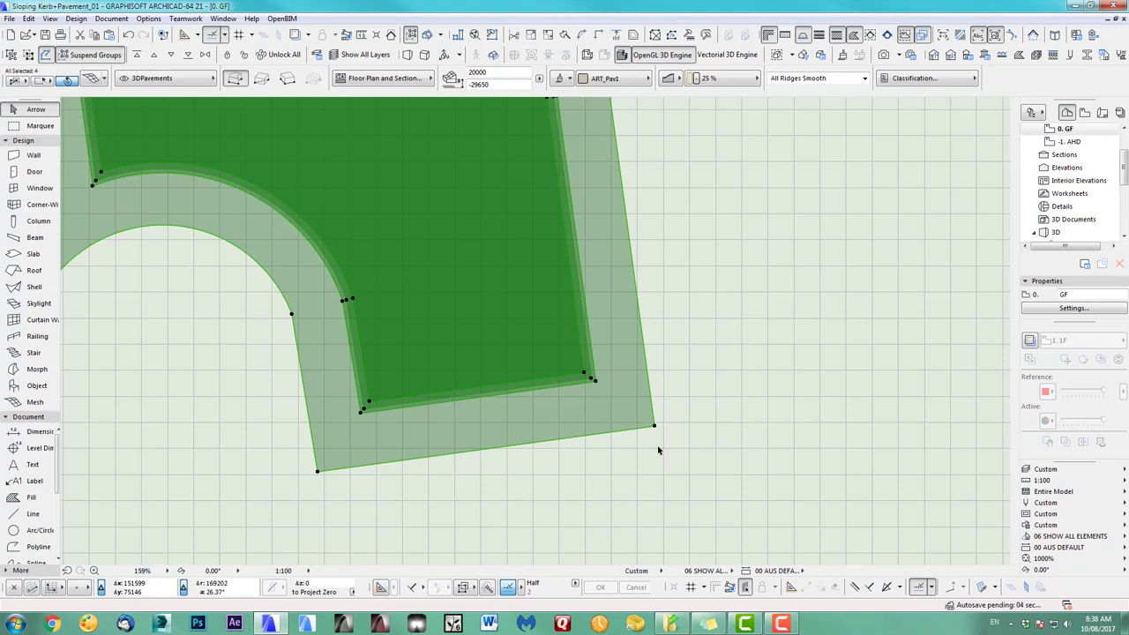
- Cut a hole in the inner kerb mesh along the road outline using the Magic Wand, fitted to user ridges
scroll(582, 388, up, 3)
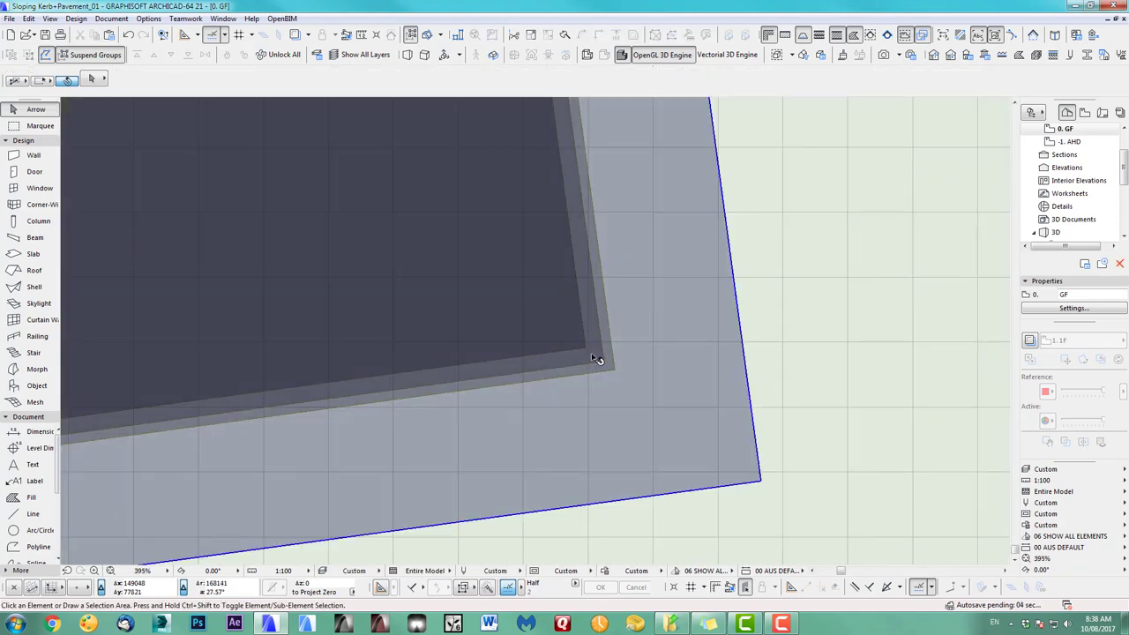
click(596, 364)
scroll(614, 372, down, 4)
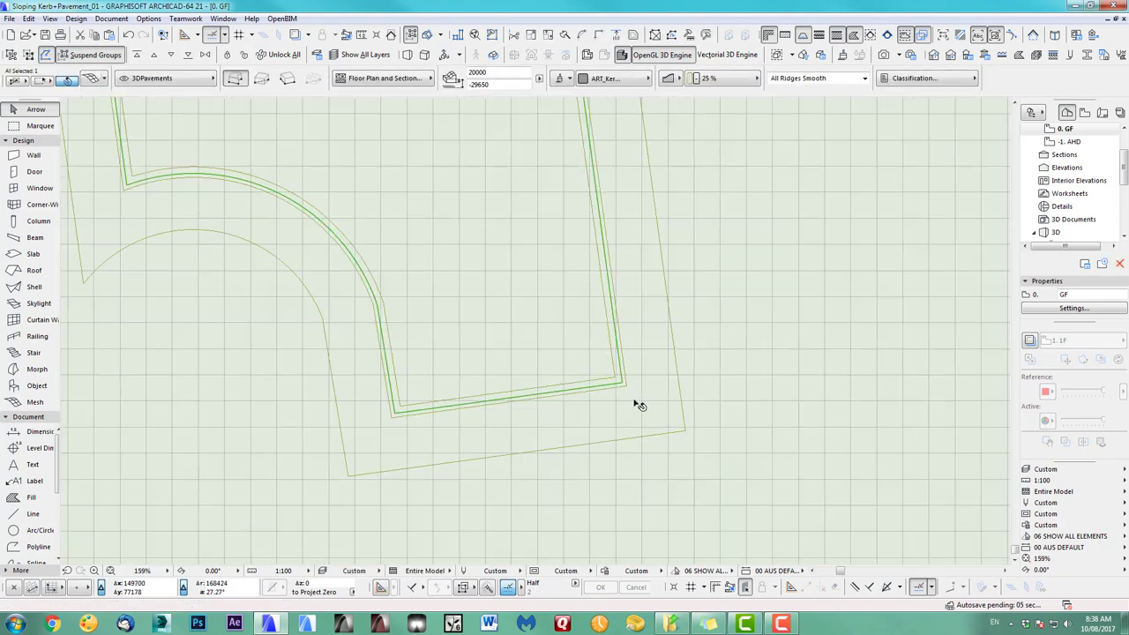
click(44, 403)
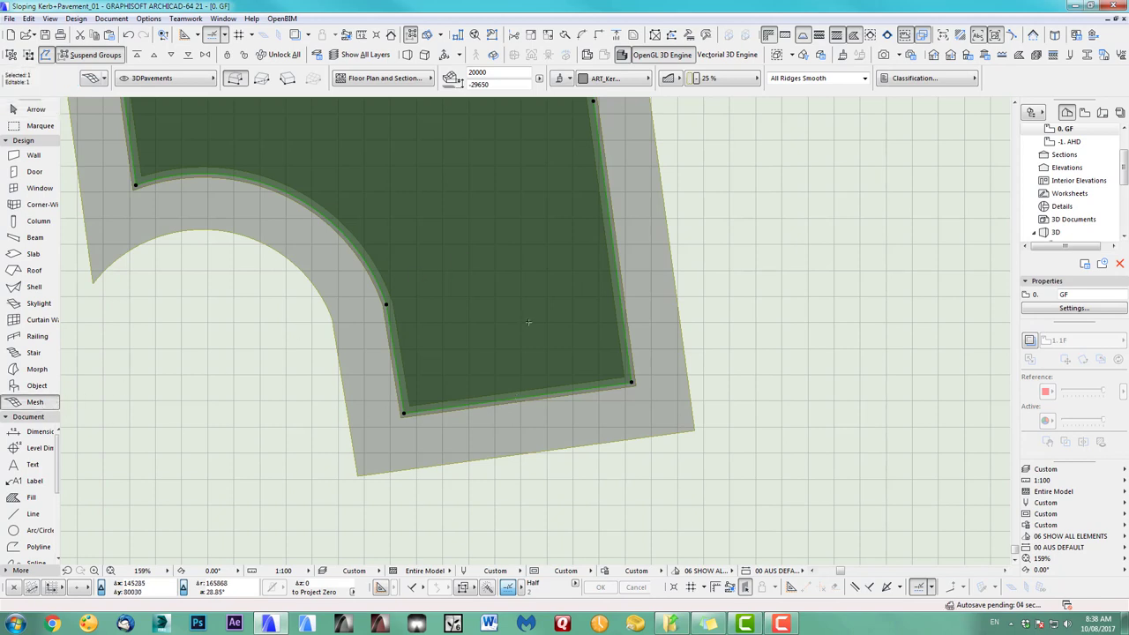
key(space)
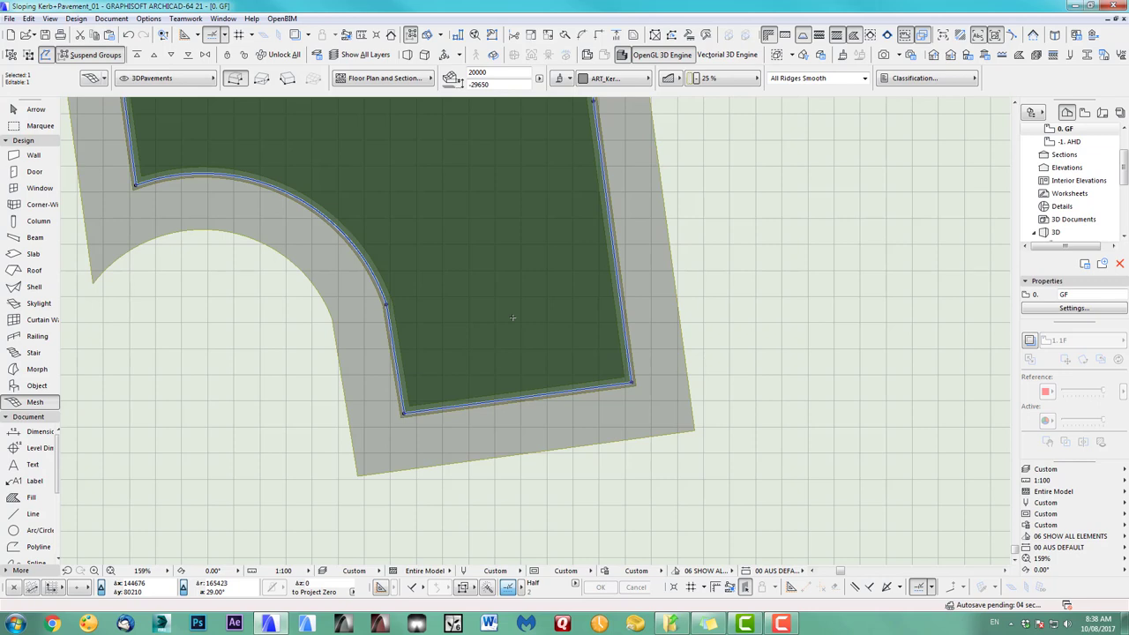
click(512, 318)
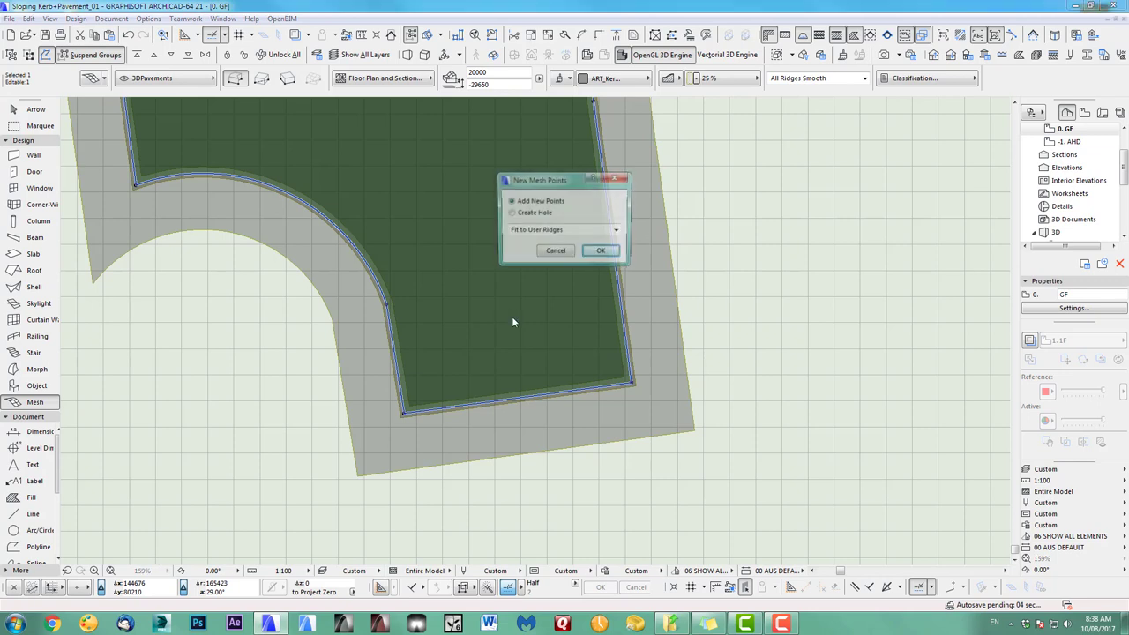
click(527, 216)
click(602, 253)
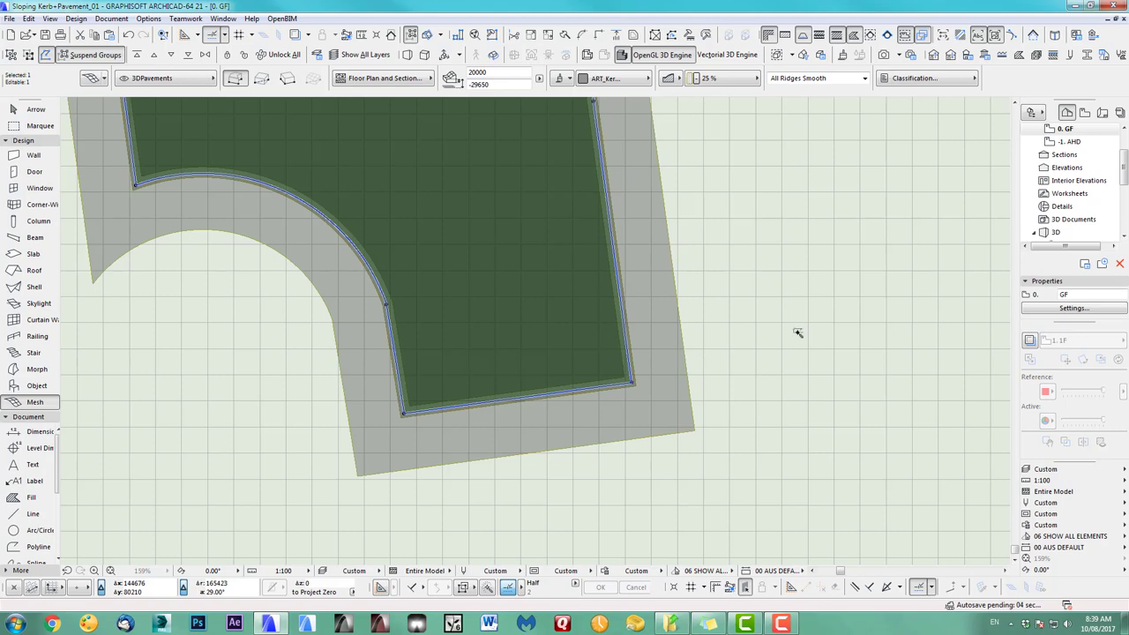
key(Escape)
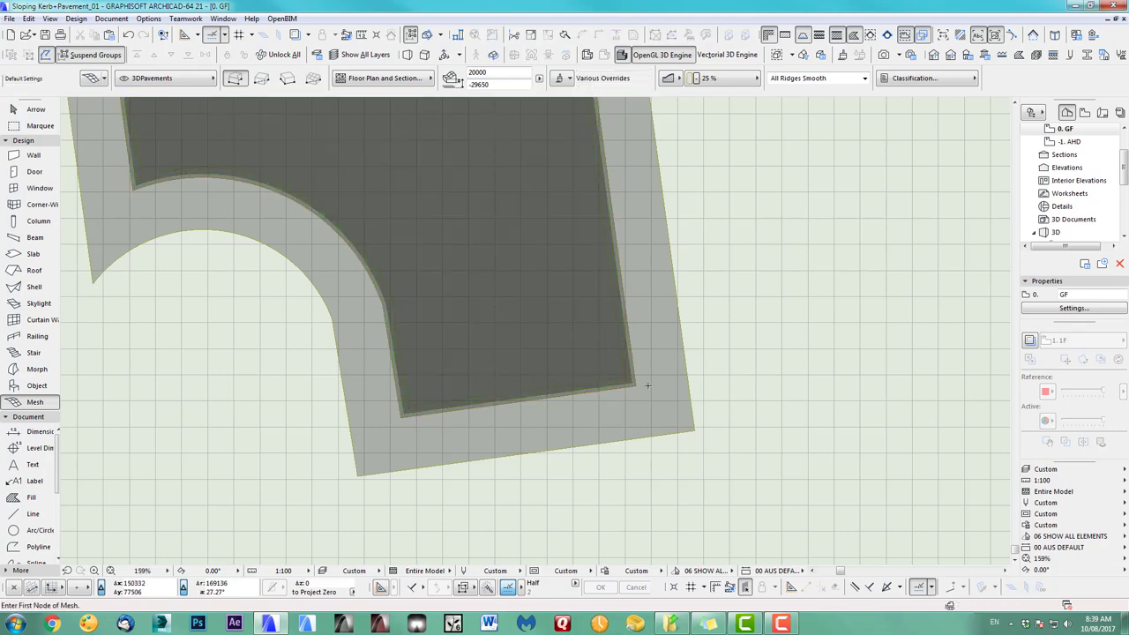
- Cut a hole in the outer kerb mesh along the inner kerb's outline, fitted to user ridges
scroll(637, 390, up, 6)
scroll(635, 389, down, 2)
click(636, 390)
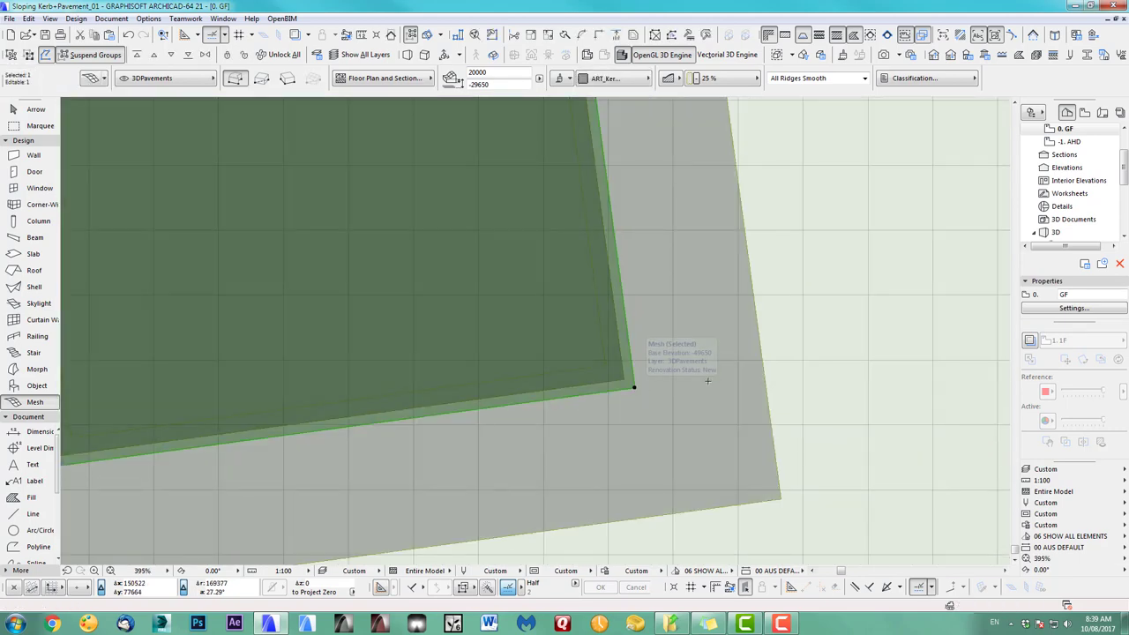
scroll(711, 379, down, 4)
scroll(711, 381, up, 4)
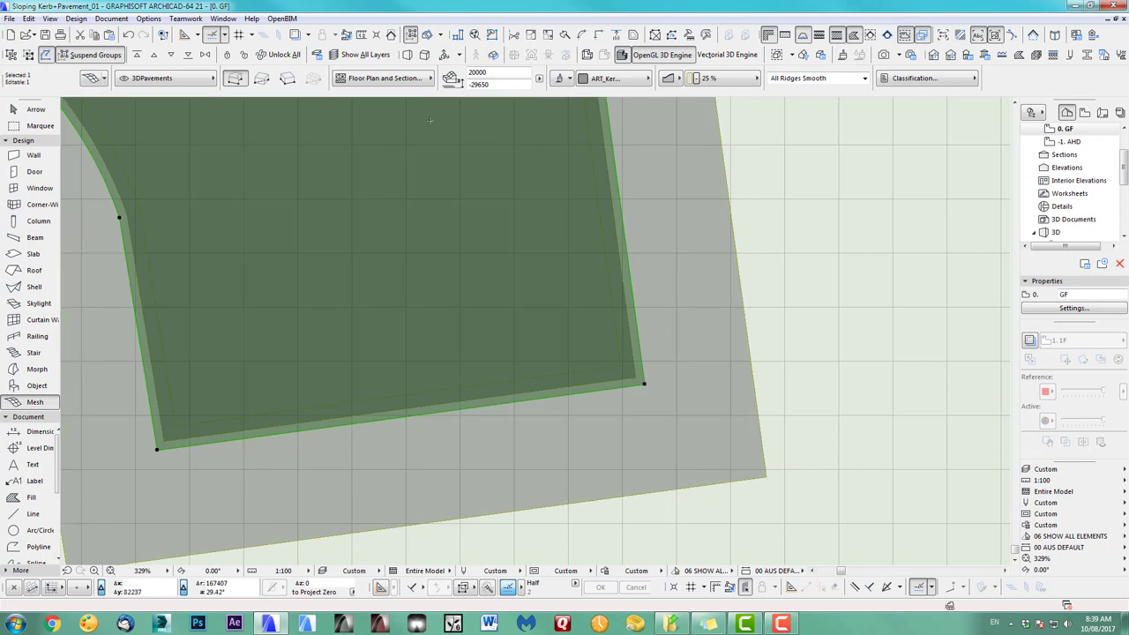
click(583, 386)
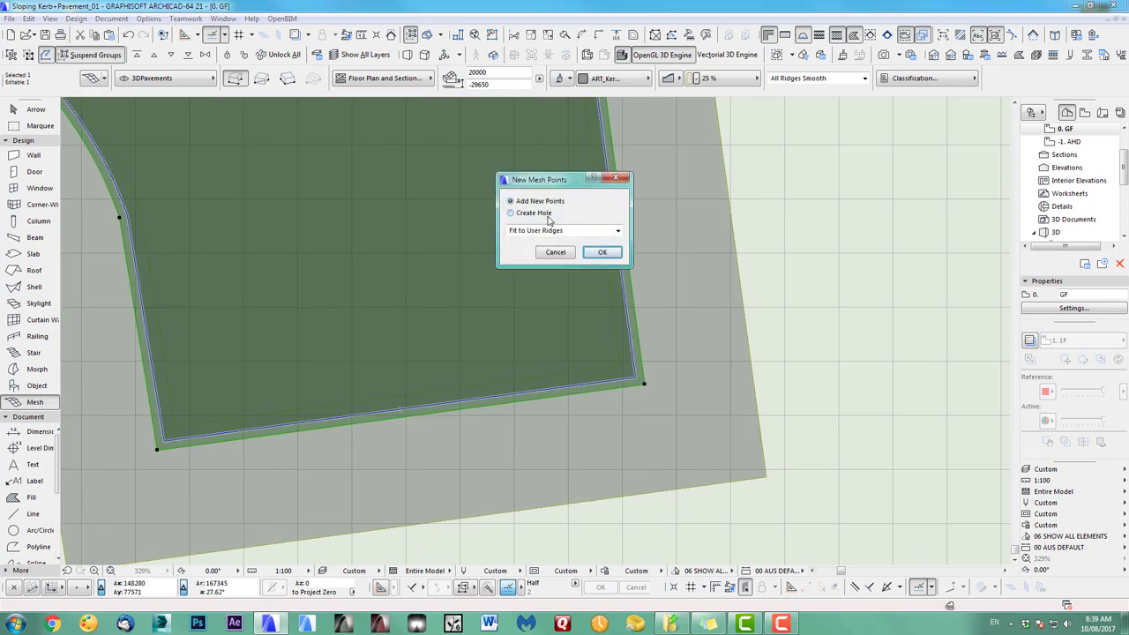
click(535, 213)
click(602, 253)
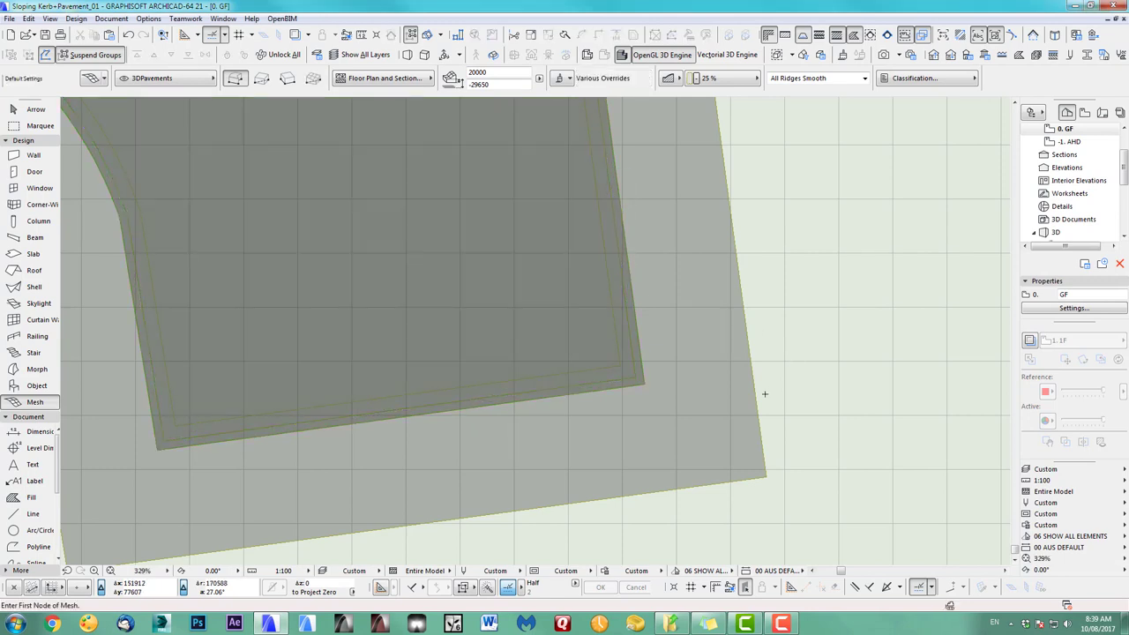
- Try to cut the outer kerb's outline out of the pavement mesh and inspect the top surfaces in 3D
shift+click(714, 421)
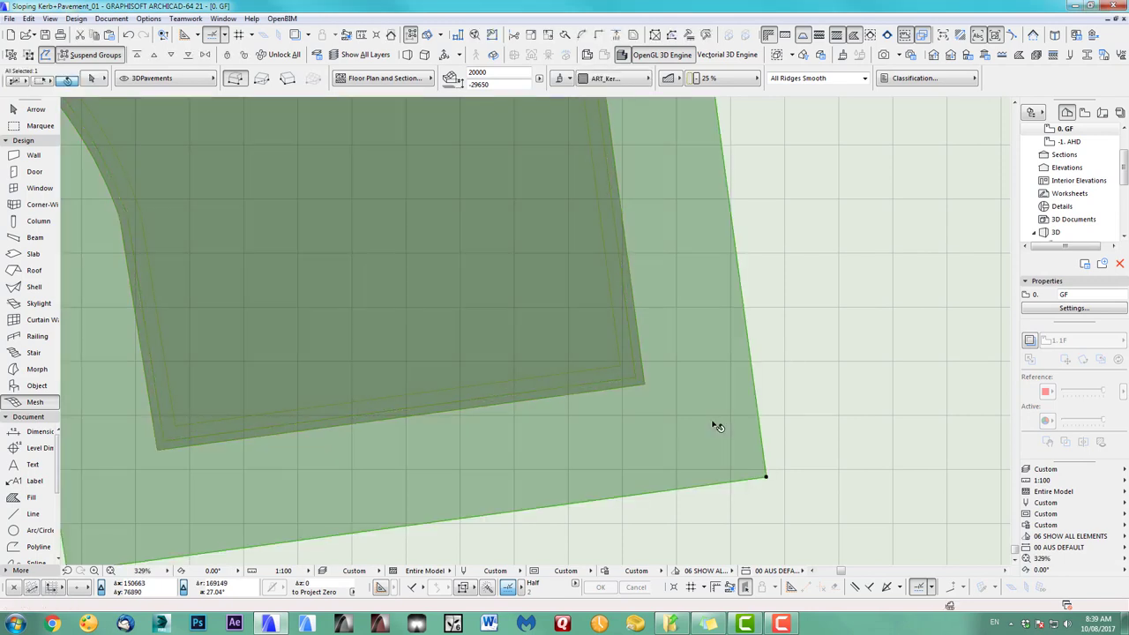
click(627, 385)
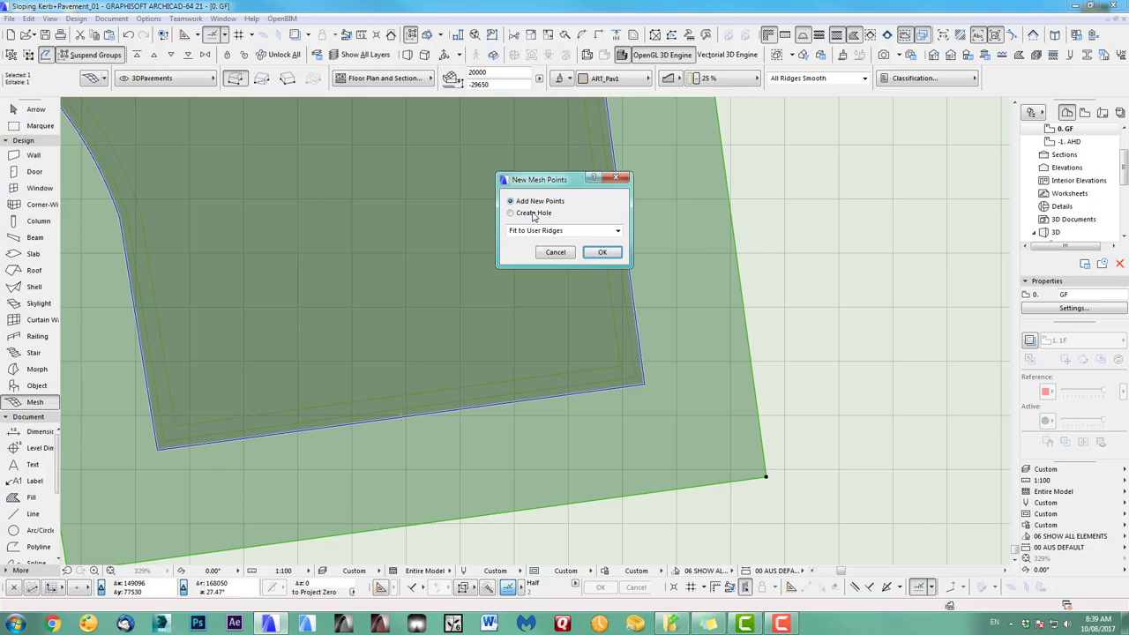
click(601, 252)
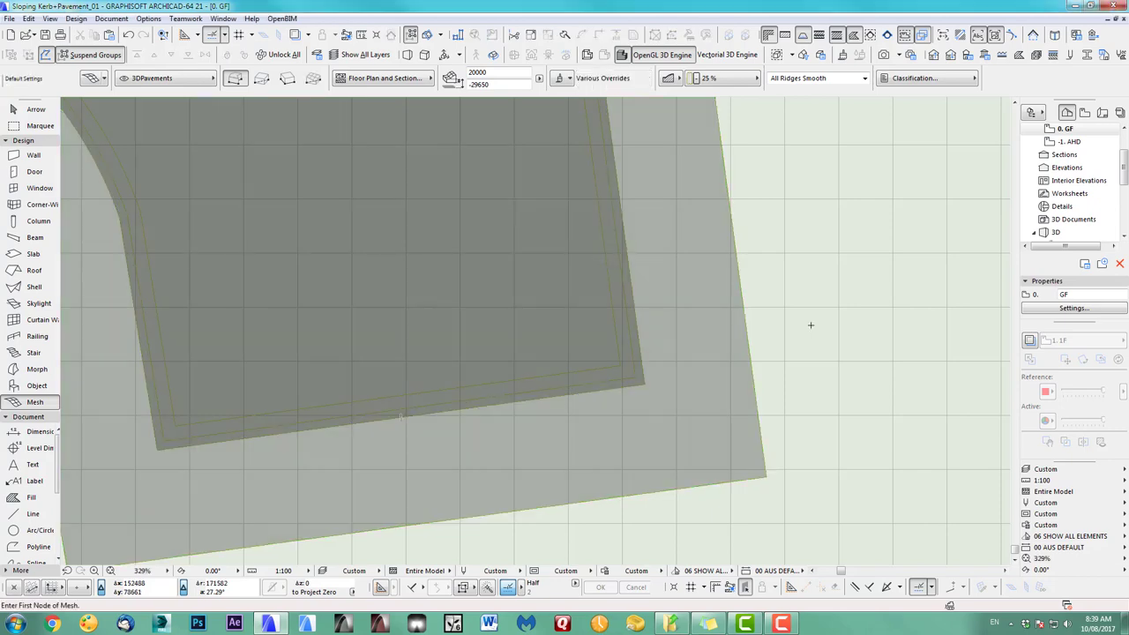
scroll(773, 357, down, 3)
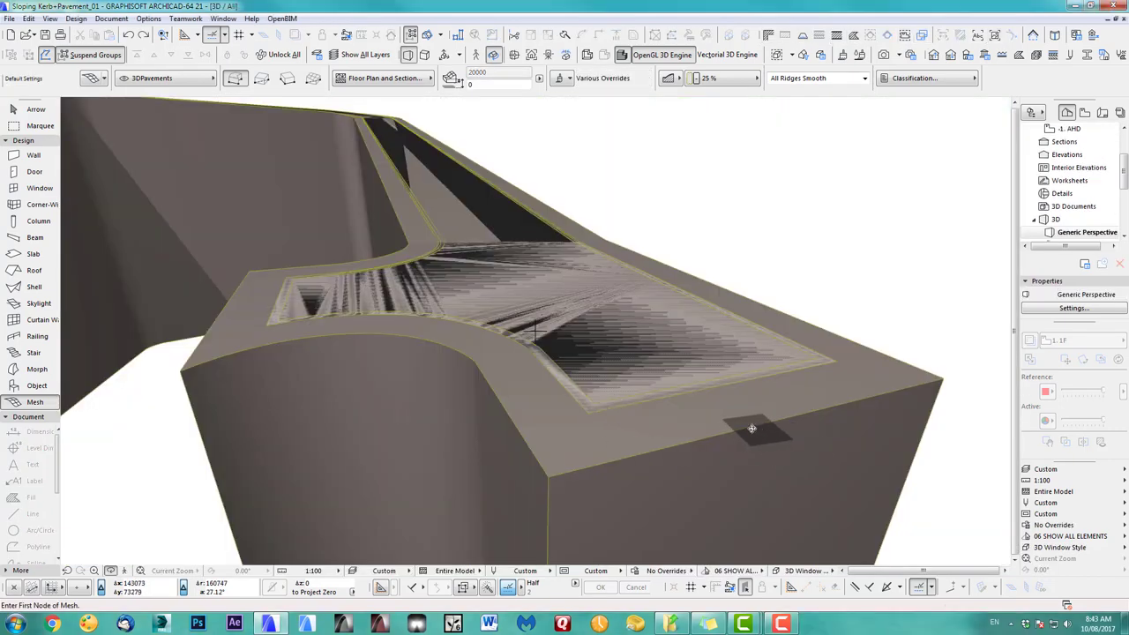
scroll(749, 424, down, 2)
shift+middle_drag(757, 401, 598, 314)
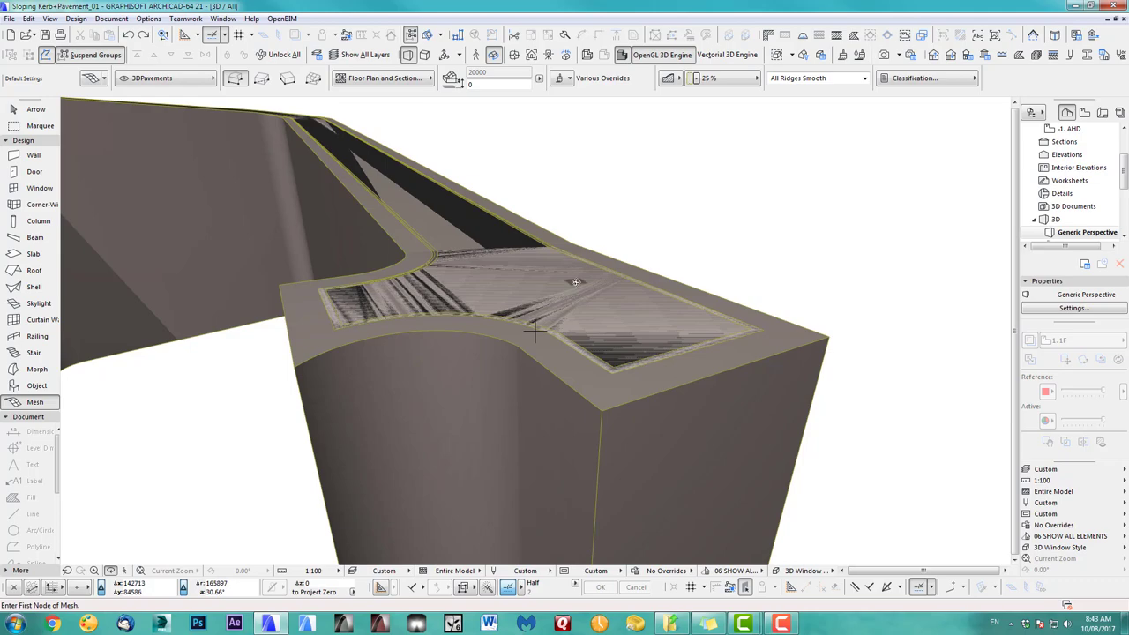
- Move the pavement and outer kerb meshes together to empty space beside the road in the floor plan, and deselect them
key(F2)
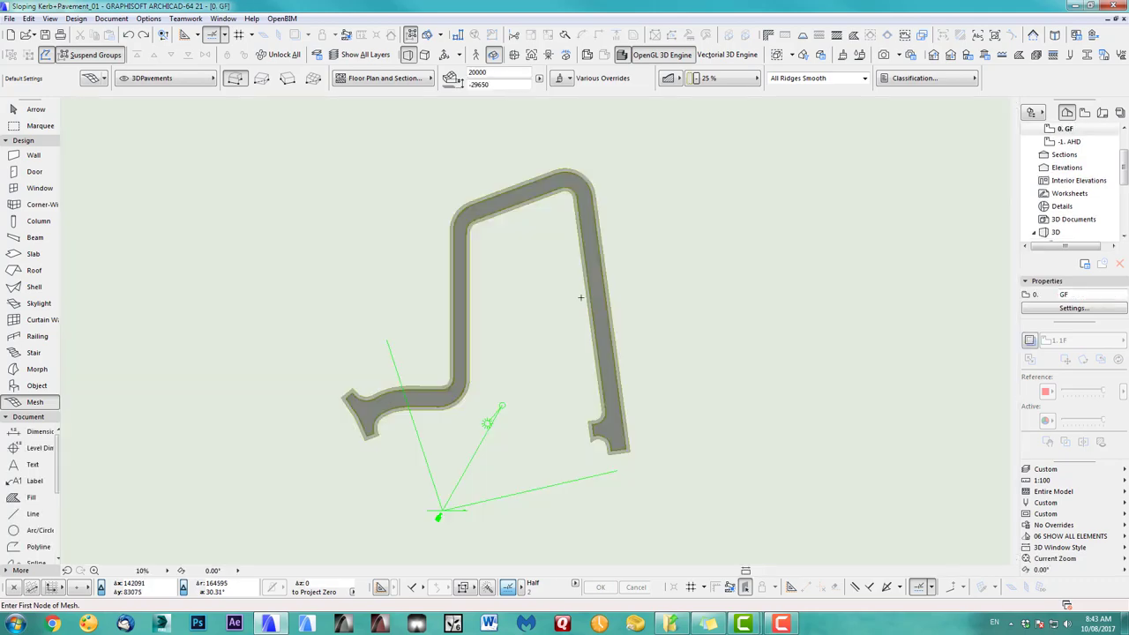
scroll(632, 464, up, 5)
middle_drag(630, 456, 575, 419)
scroll(600, 399, up, 2)
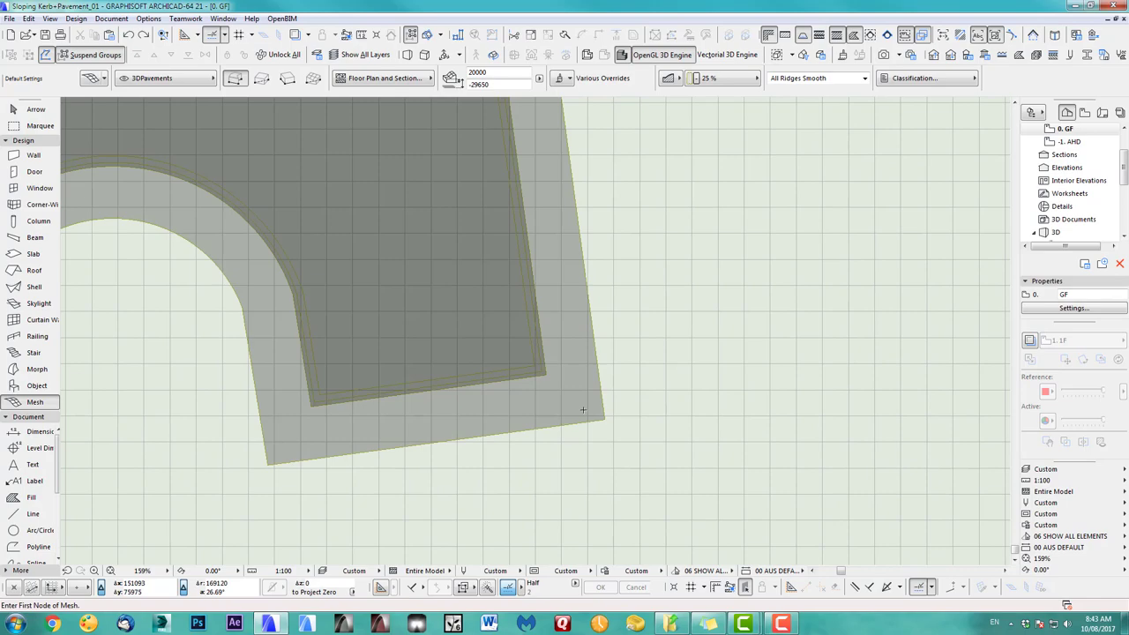
click(584, 415)
scroll(548, 381, up, 3)
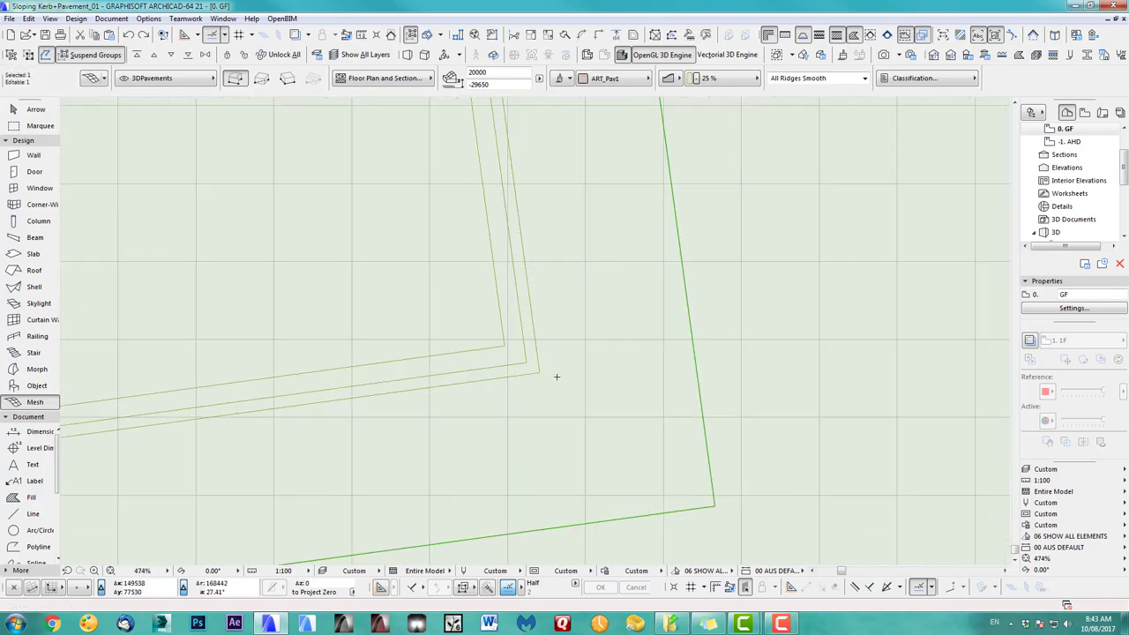
shift+click(540, 377)
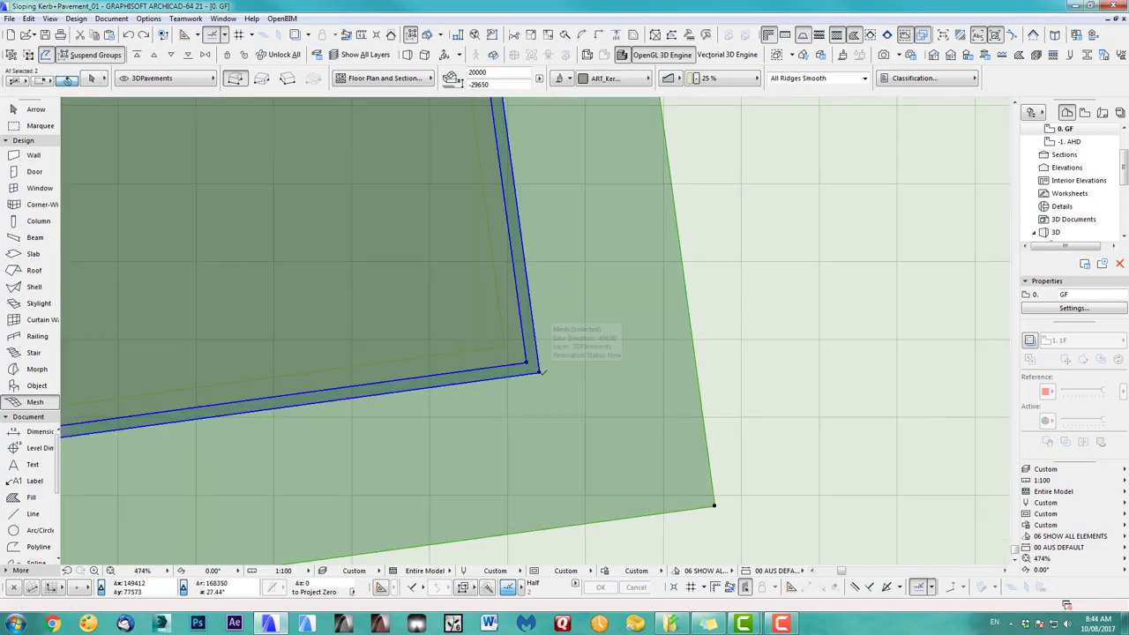
scroll(540, 376, down, 10)
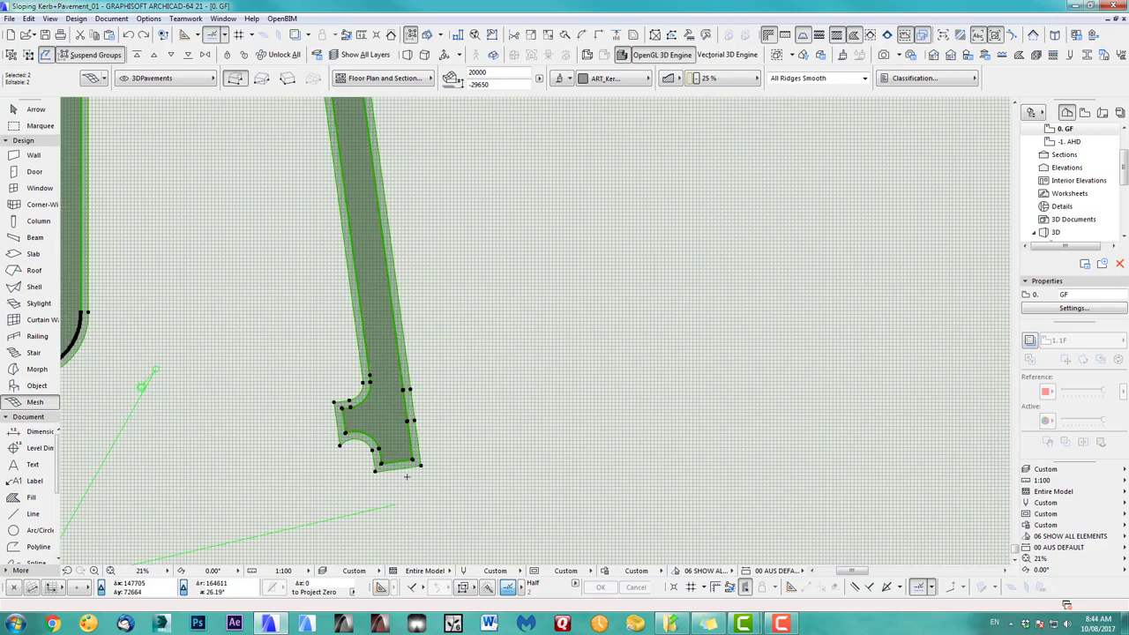
key(ctrl+d)
click(358, 430)
scroll(477, 443, down, 3)
middle_drag(477, 444, 371, 457)
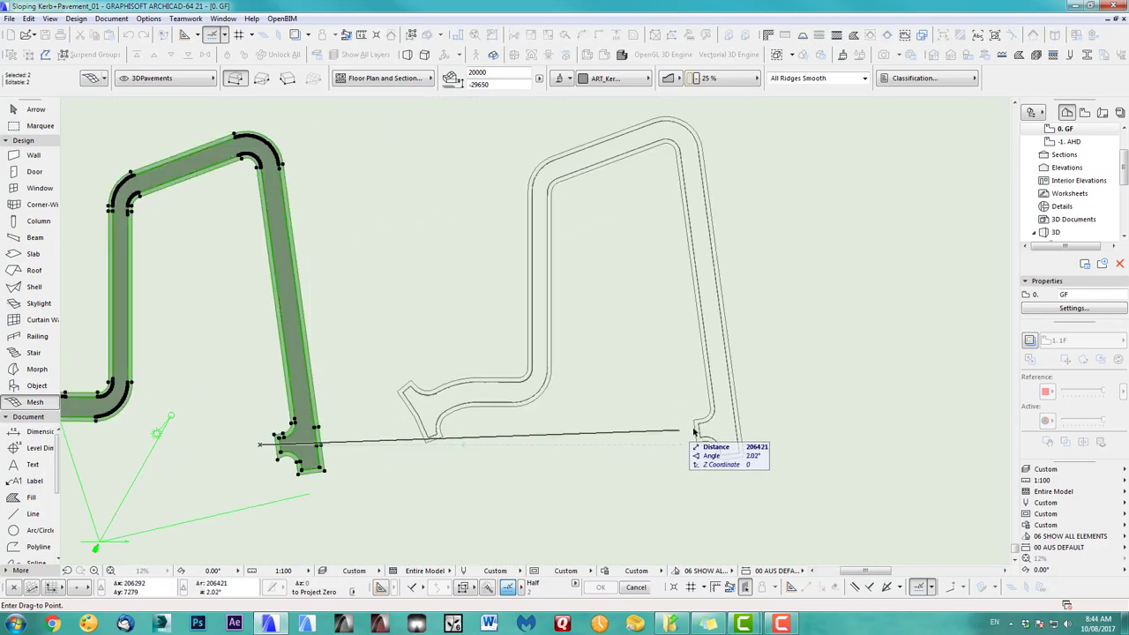
click(775, 485)
key(Escape)
- Cut a hole in the relocated pavement mesh along the outer kerb's outline, fitted to user ridges
scroll(771, 481, up, 9)
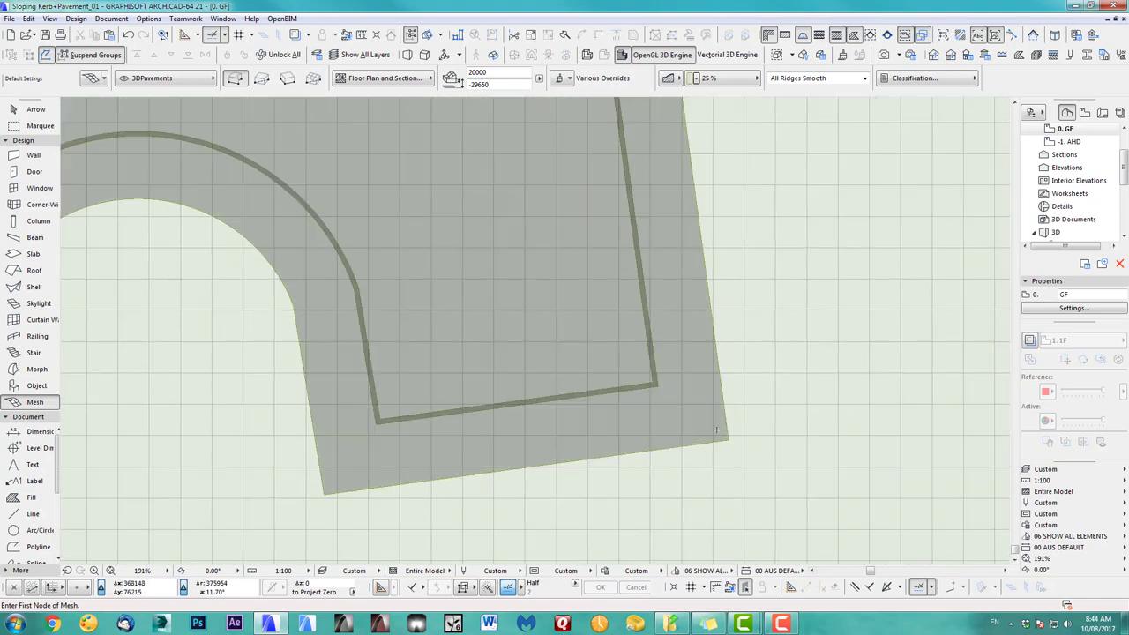
shift+click(706, 440)
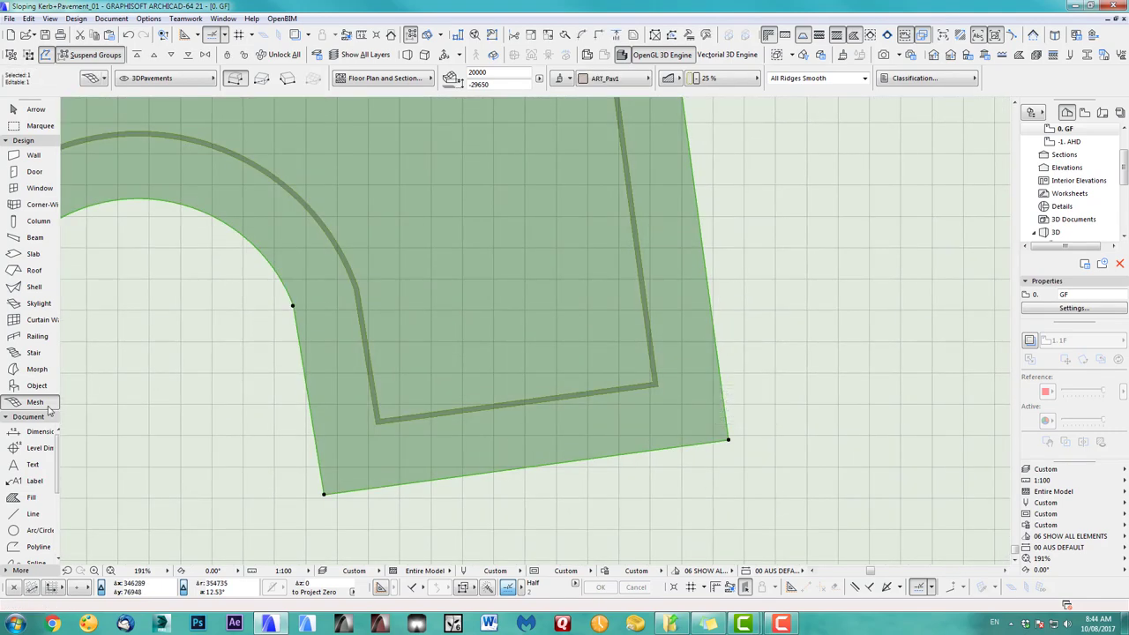
click(631, 390)
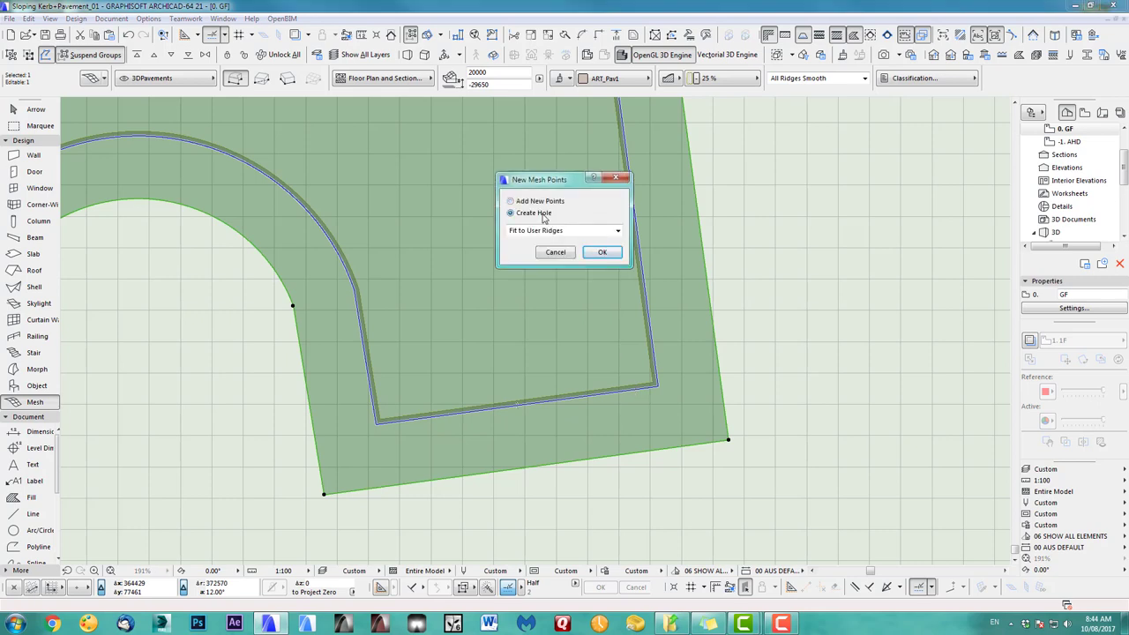
click(602, 252)
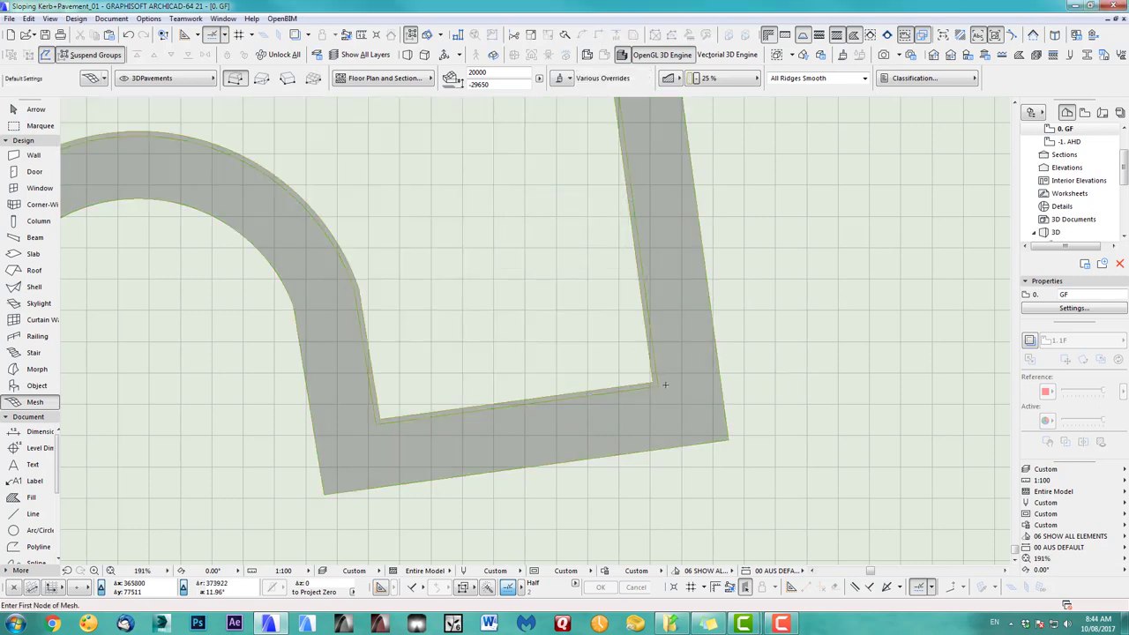
- Move the pavement and outer kerb meshes together back to their original place around the road, aligning them by the kerb corner
shift+click(685, 403)
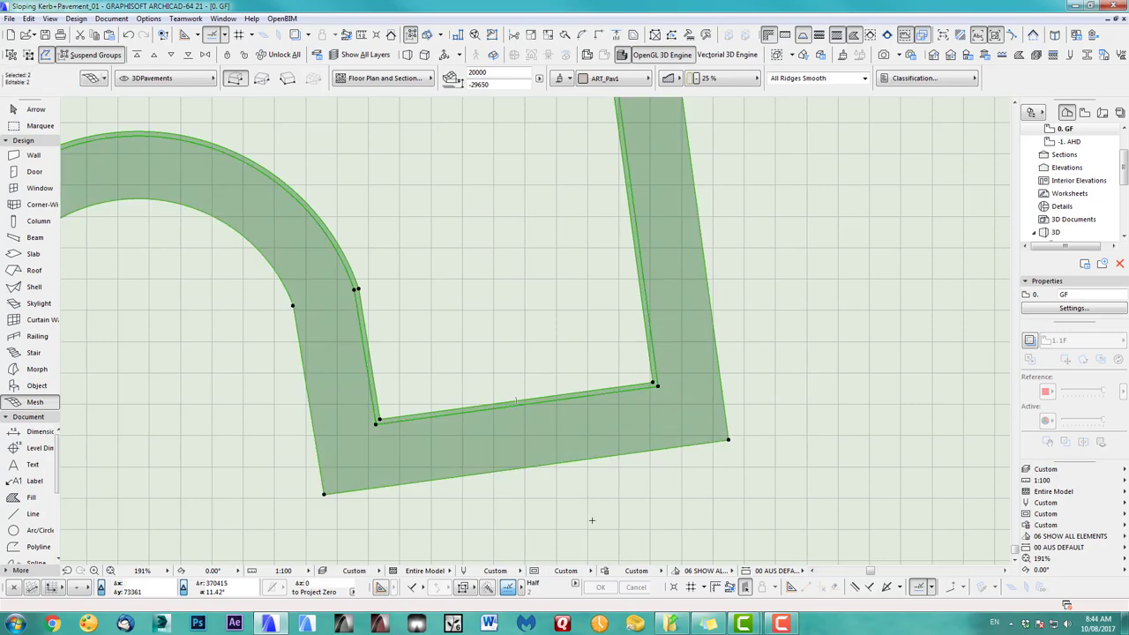
key(ctrl+d)
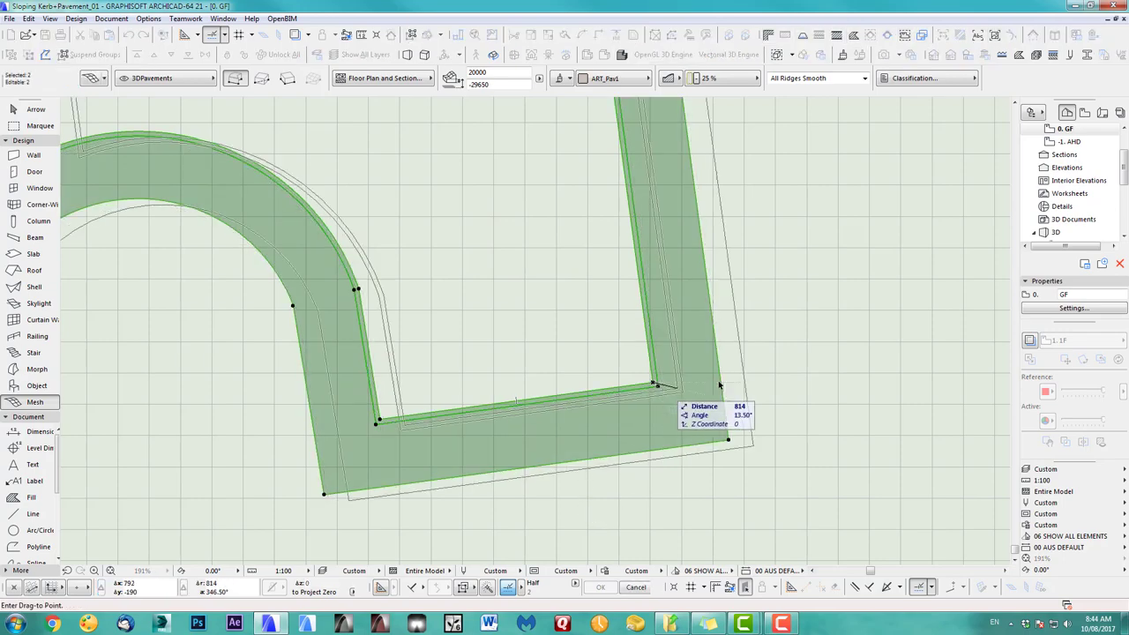
scroll(719, 384, down, 10)
middle_drag(417, 395, 751, 415)
scroll(330, 358, up, 9)
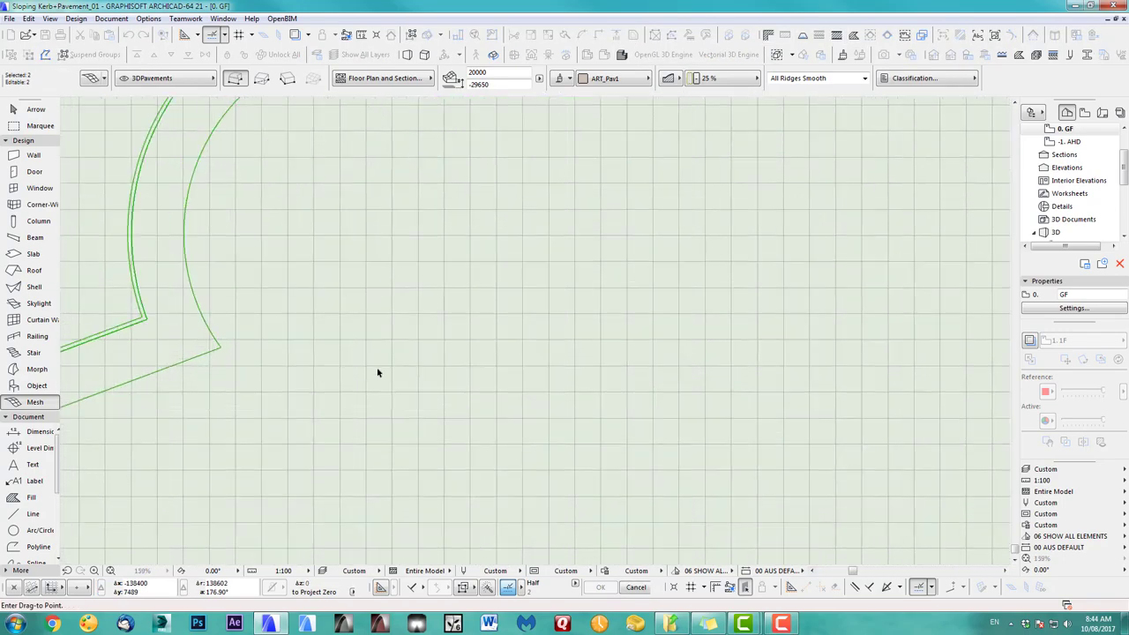
scroll(378, 369, up, 1)
middle_drag(358, 365, 635, 429)
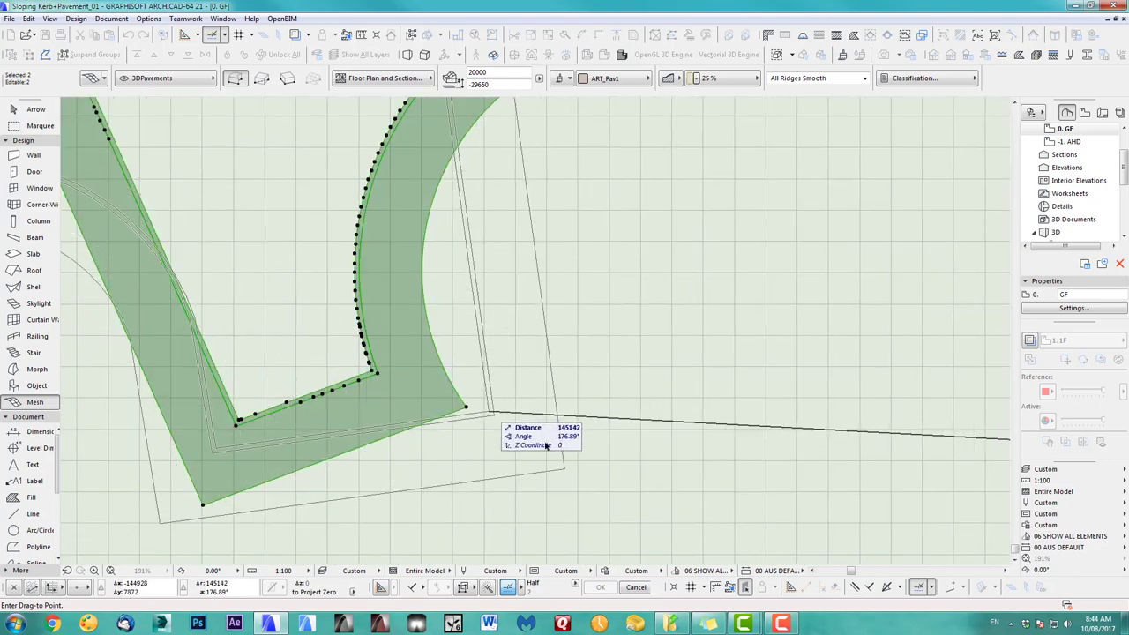
scroll(564, 446, down, 10)
middle_drag(744, 434, 666, 434)
scroll(327, 474, up, 10)
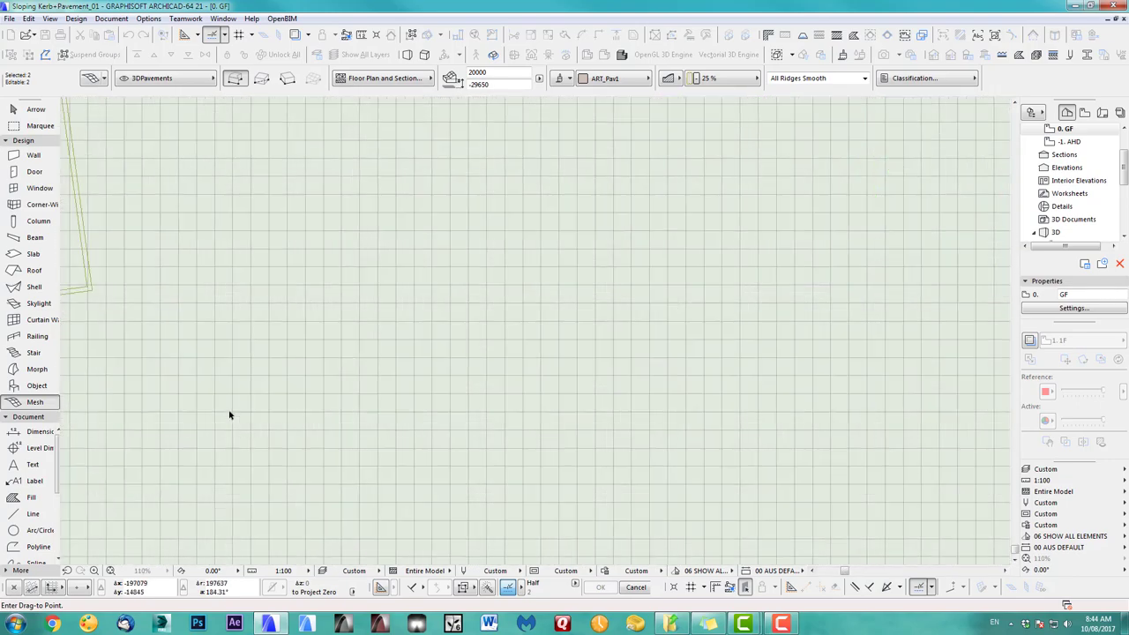
middle_drag(230, 413, 660, 474)
click(542, 349)
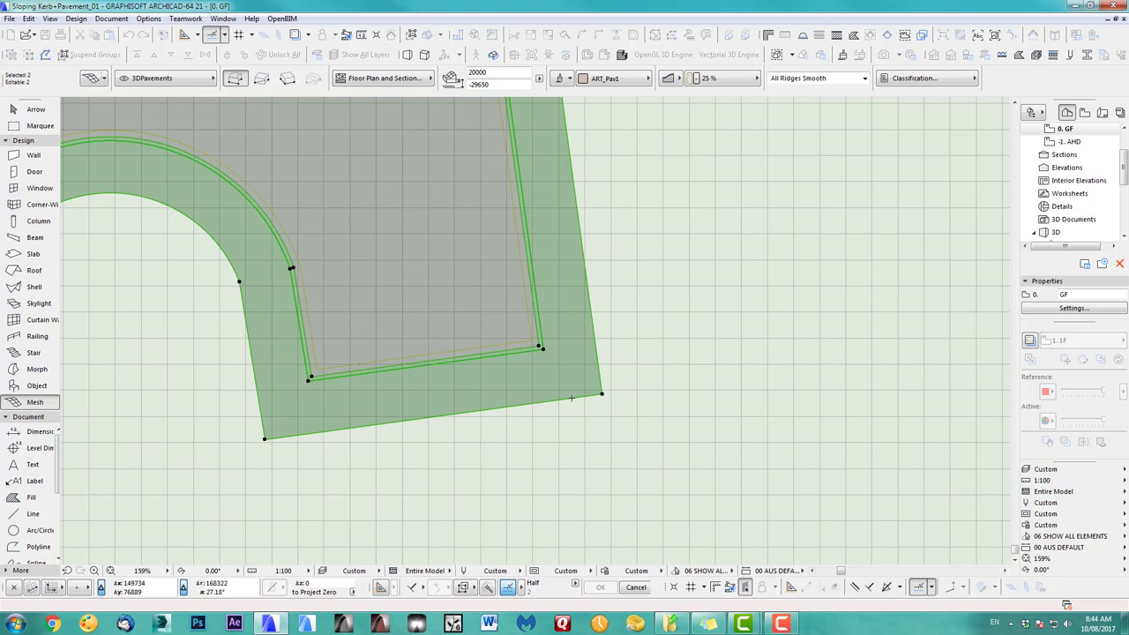
- Elevate the pavement and outer kerb meshes together by 150 in the 3D view, and deselect them
key(F3)
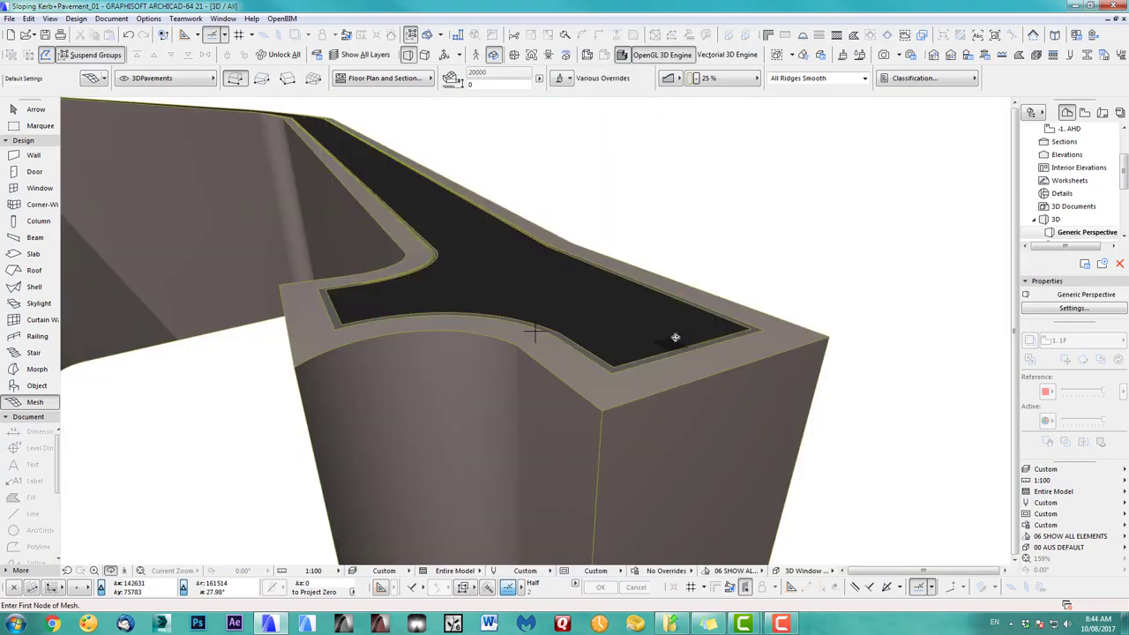
shift+middle_drag(676, 338, 565, 353)
scroll(590, 381, up, 5)
shift+middle_drag(520, 388, 595, 392)
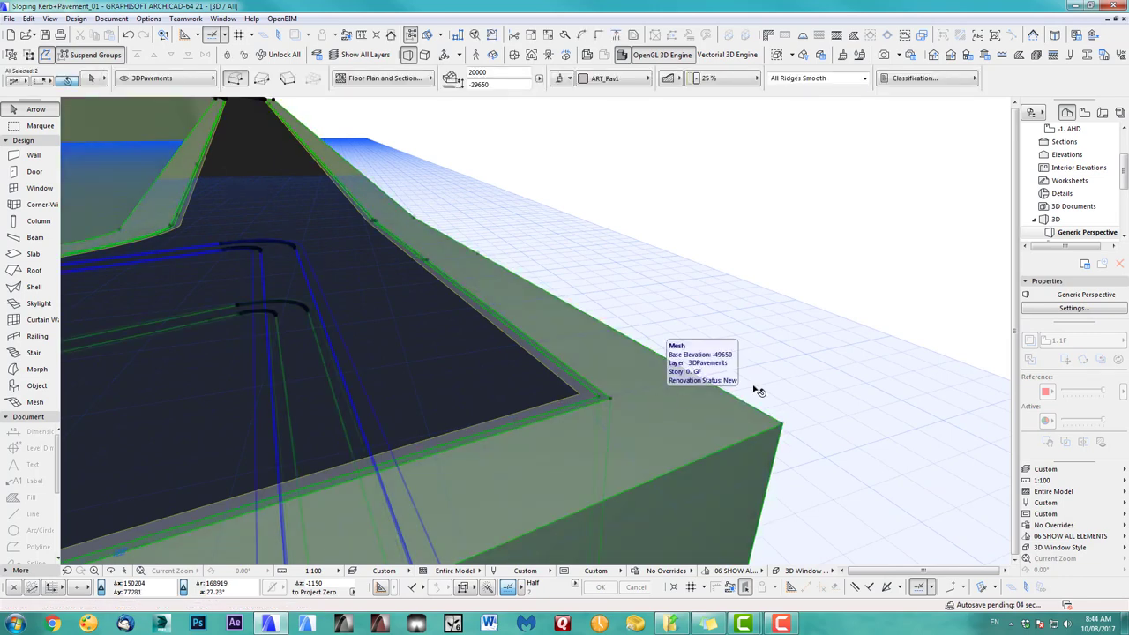
key(ctrl+9)
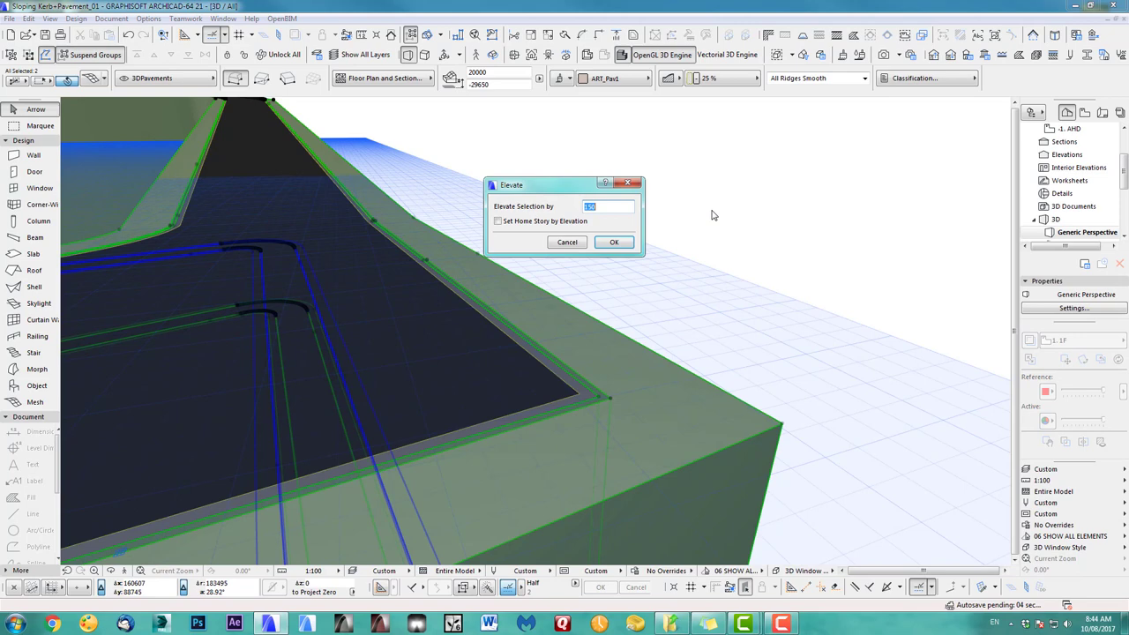
click(613, 244)
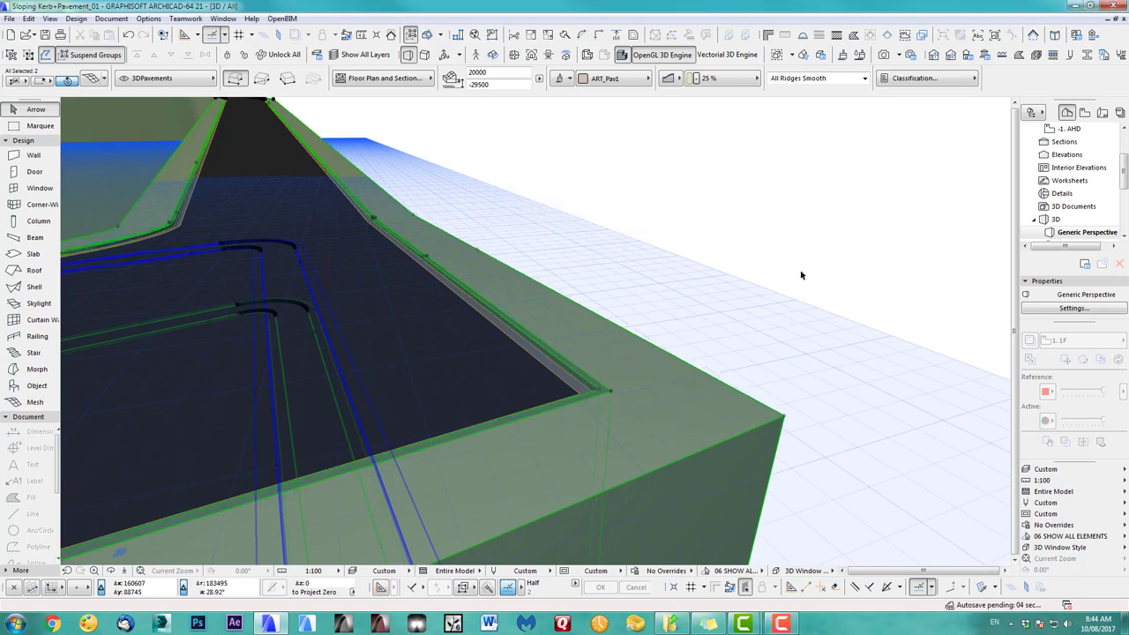
click(470, 216)
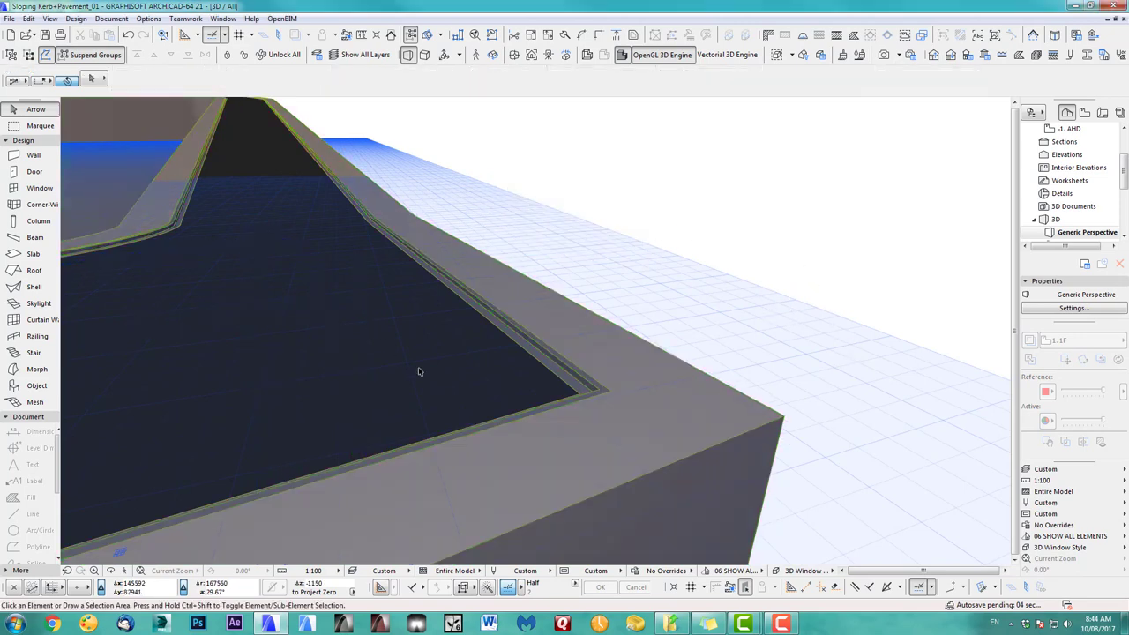
- Examine the raised kerb and pavement along the road in 3D, from the bend to both road ends
shift+middle_drag(419, 371, 673, 370)
shift+middle_drag(421, 205, 661, 546)
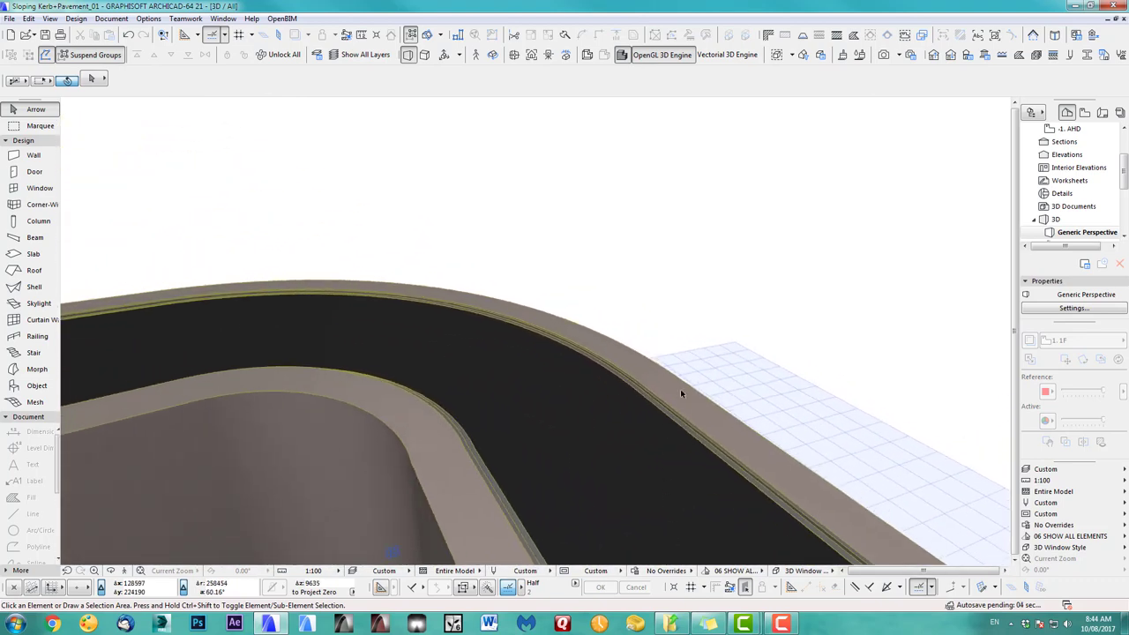
shift+middle_drag(680, 388, 834, 317)
shift+middle_drag(743, 335, 651, 380)
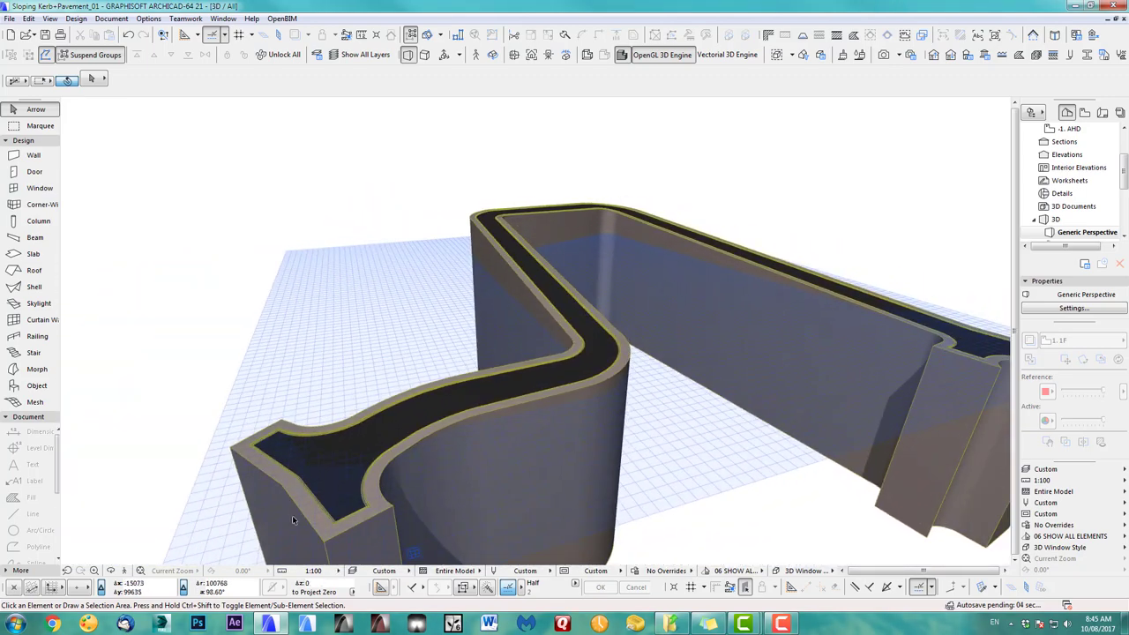
middle_drag(750, 394, 569, 406)
scroll(657, 385, up, 4)
scroll(618, 384, up, 1)
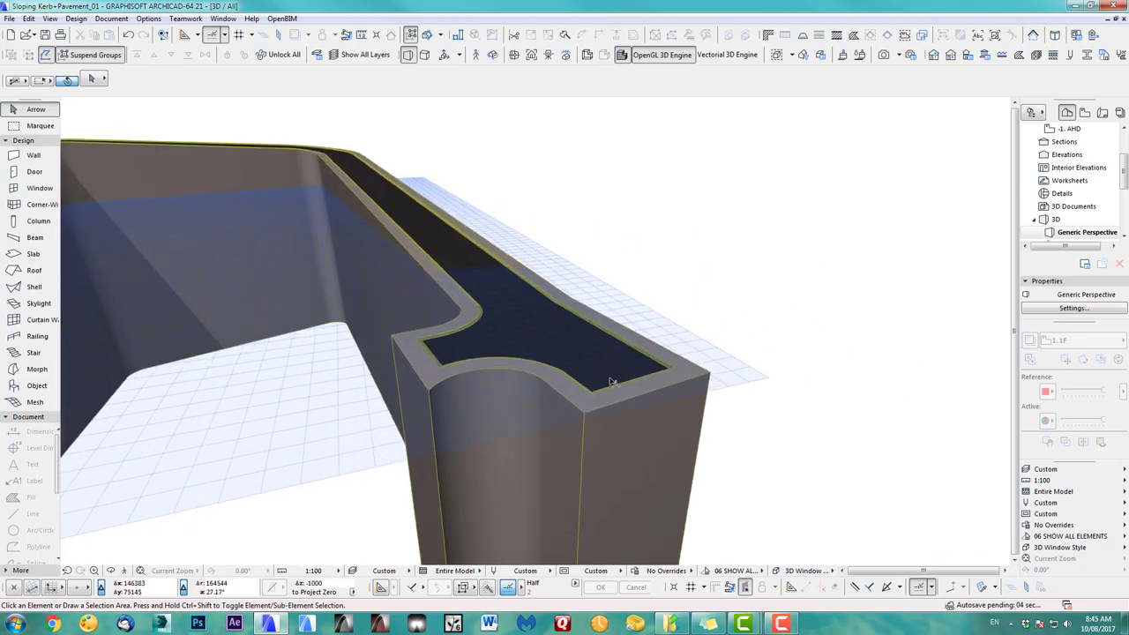
- Split the pavement and both kerb meshes along the road's straight end edge in plan, and delete the pieces beyond it
key(F2)
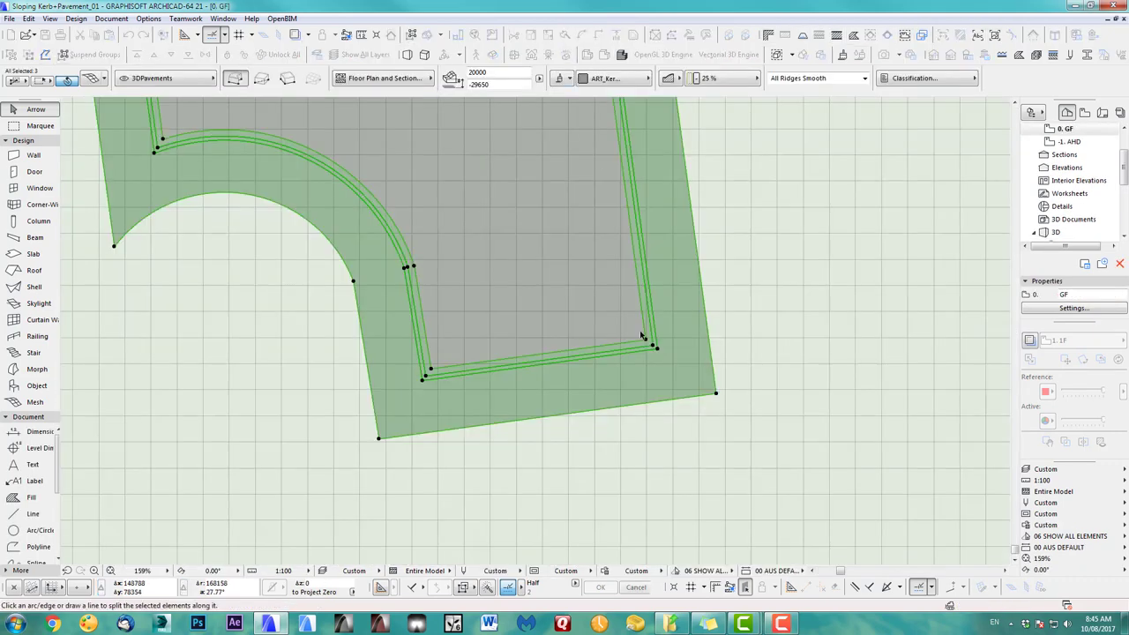
click(563, 476)
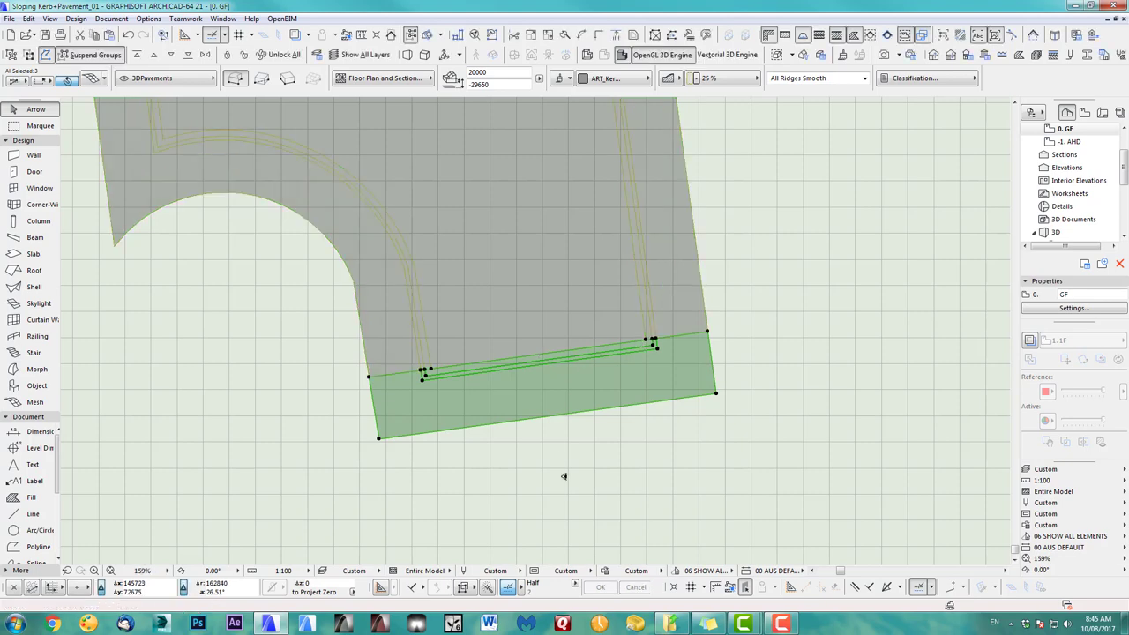
key(Delete)
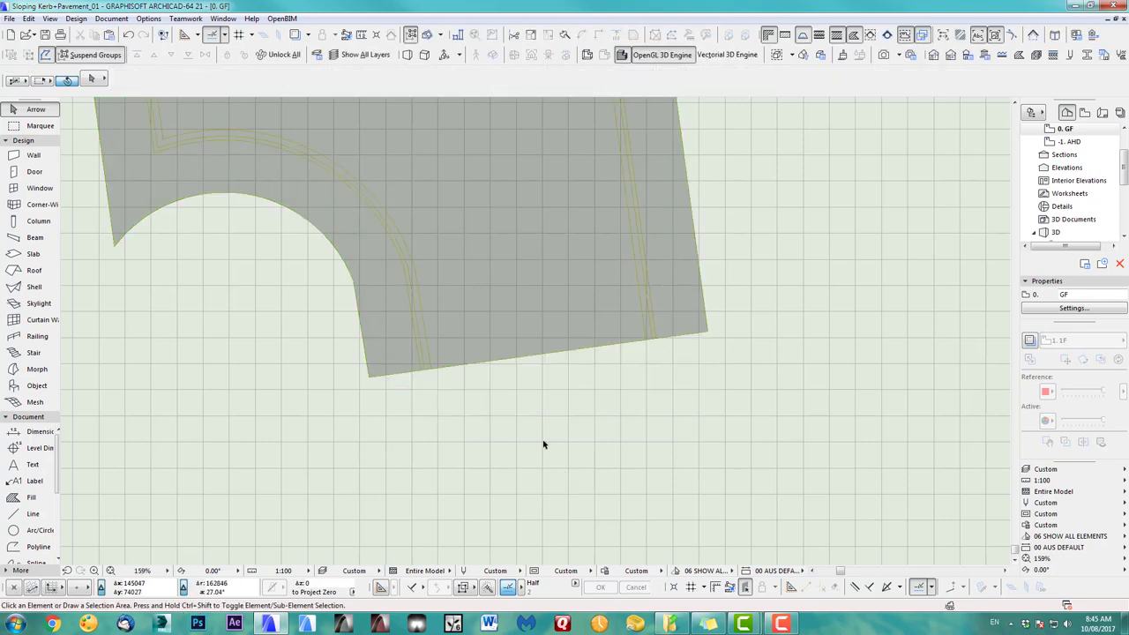
- Check the trimmed road end against the whole road in the floor plan and in 3D
scroll(543, 445, down, 3)
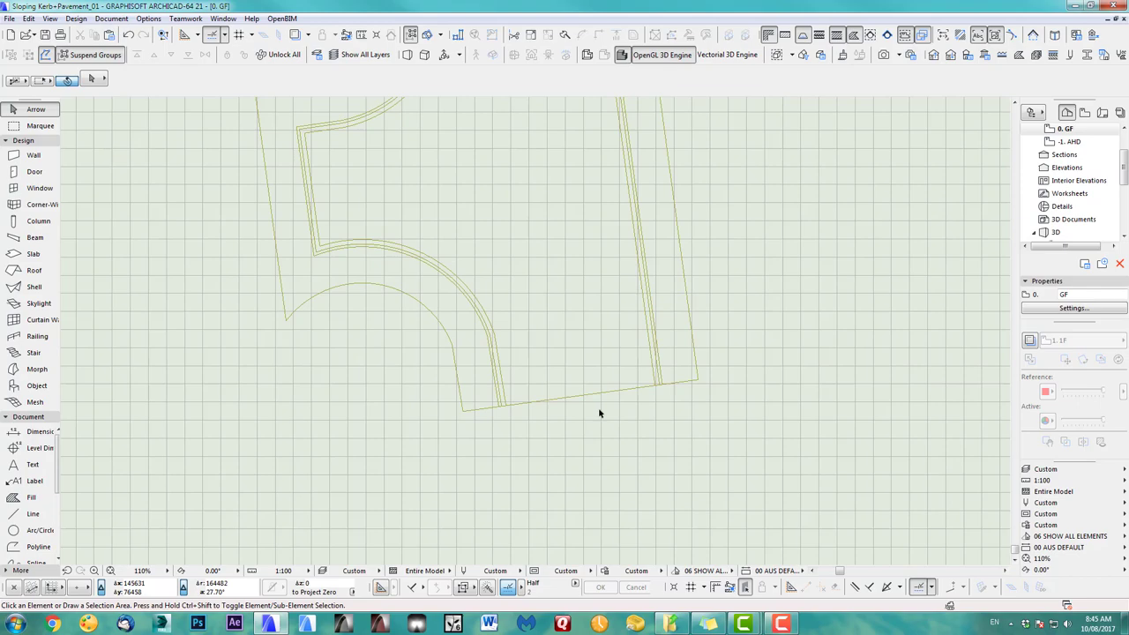
scroll(598, 413, down, 10)
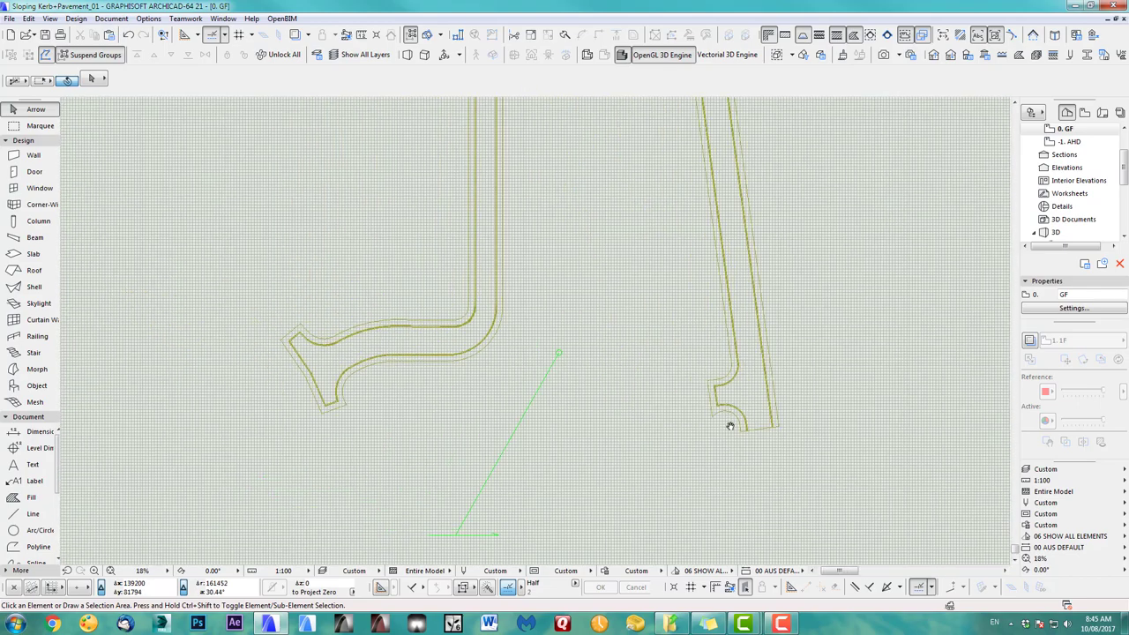
scroll(730, 427, down, 3)
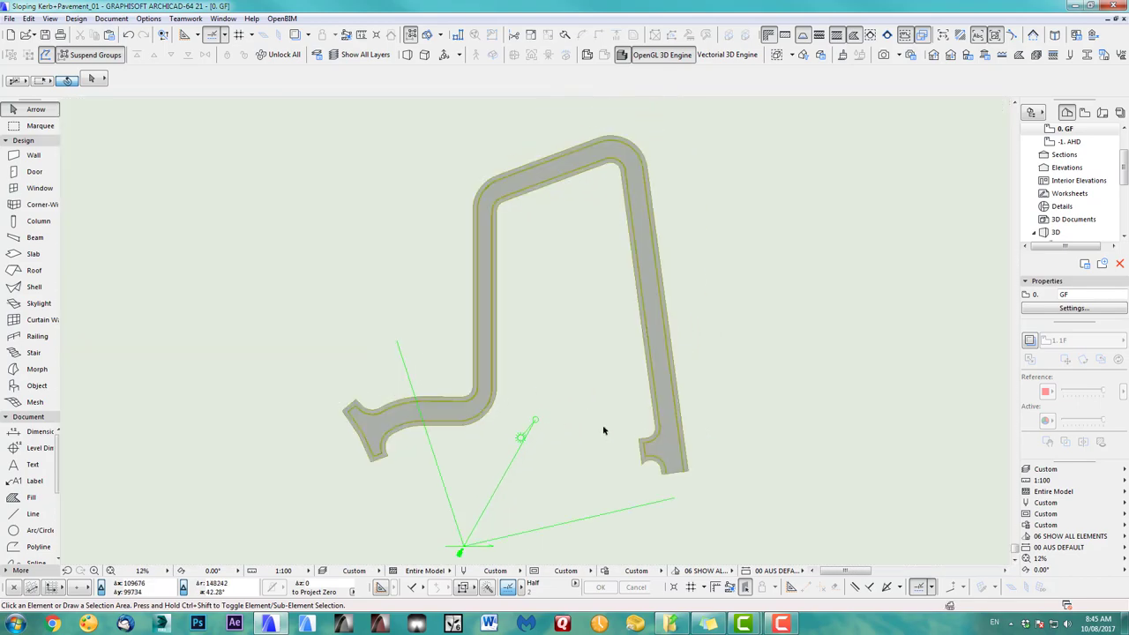
key(F3)
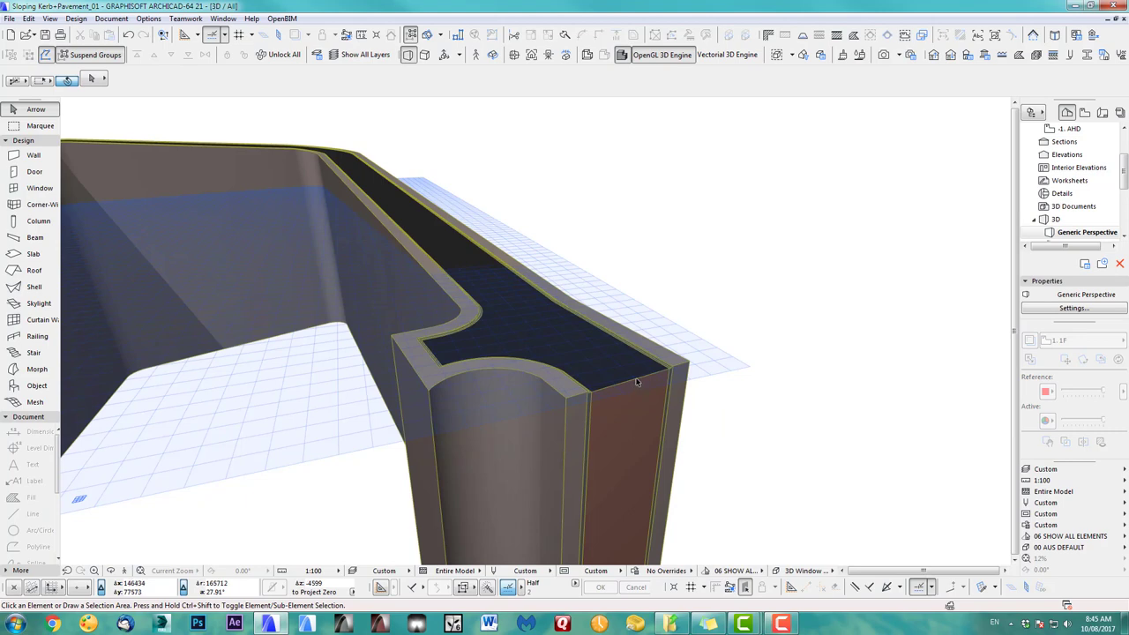
scroll(631, 387, up, 5)
shift+middle_drag(607, 409, 647, 363)
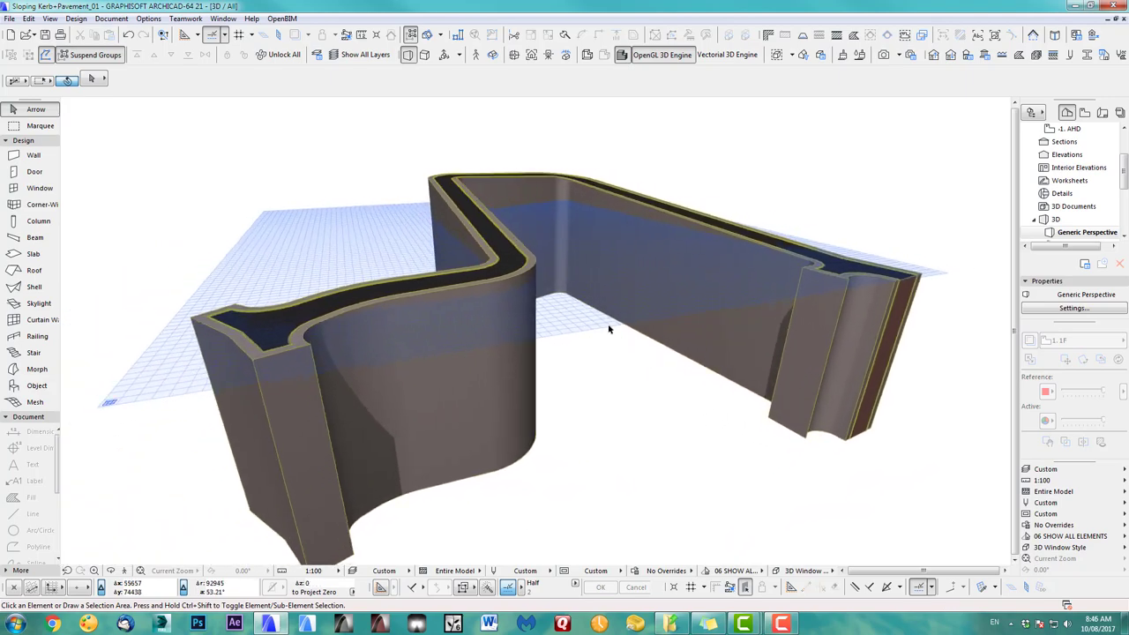